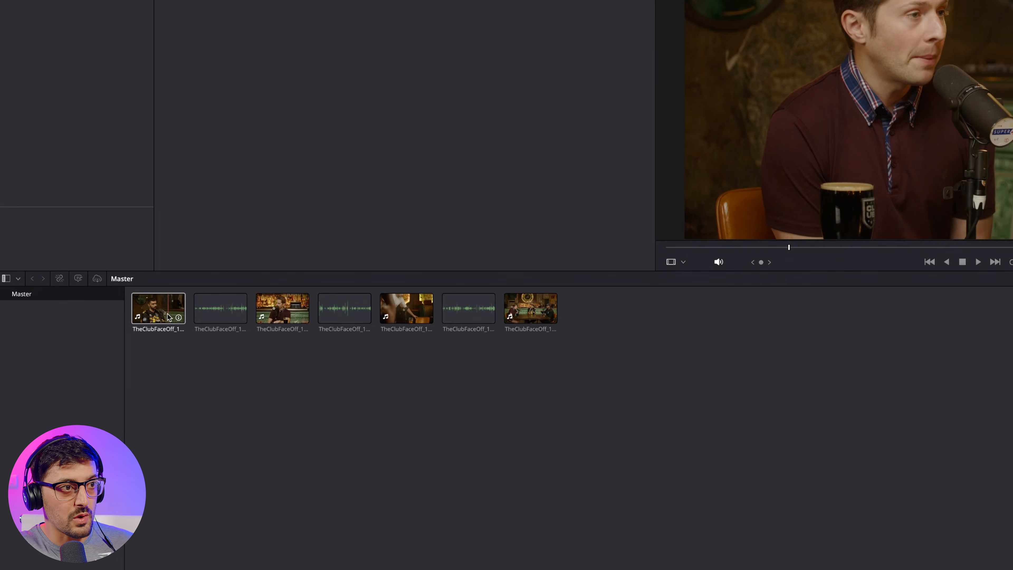
Step: Preview the camera clips and the separate microphone recordings in the media pool
{"action": "left_click", "coordinate": [282, 311]}
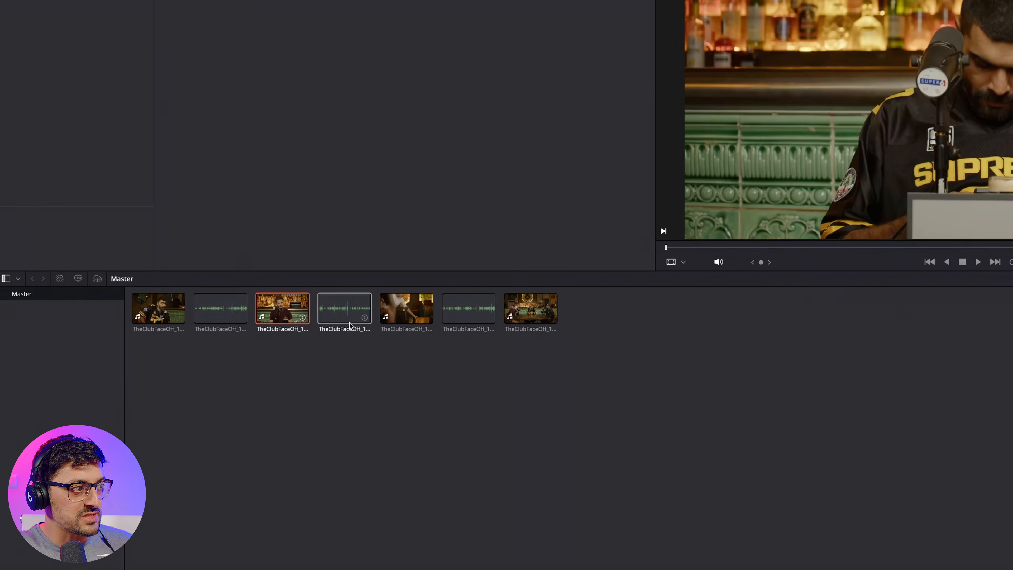
{"action": "left_click", "coordinate": [407, 310]}
{"action": "left_click", "coordinate": [530, 310]}
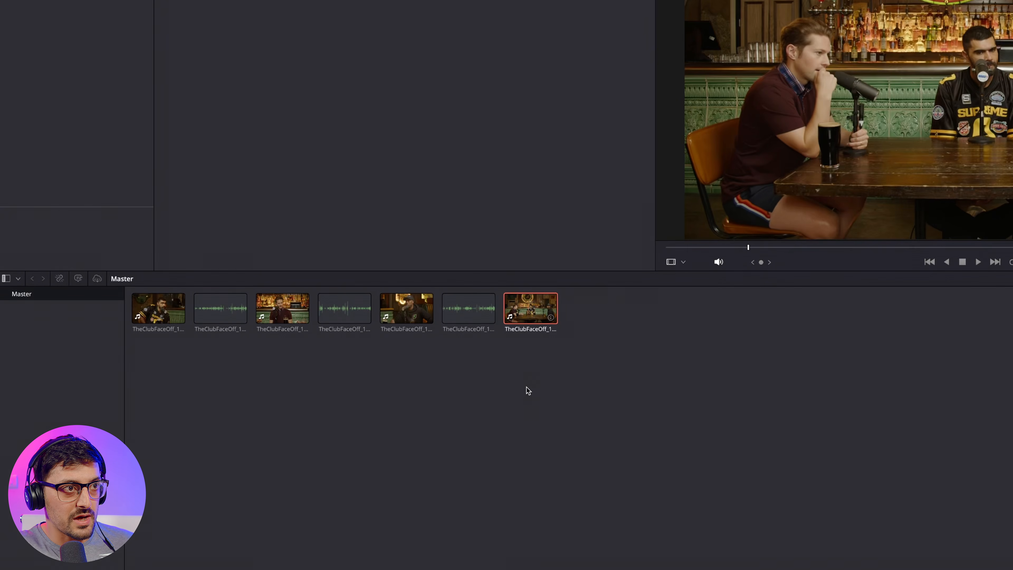
{"action": "left_click", "coordinate": [225, 311]}
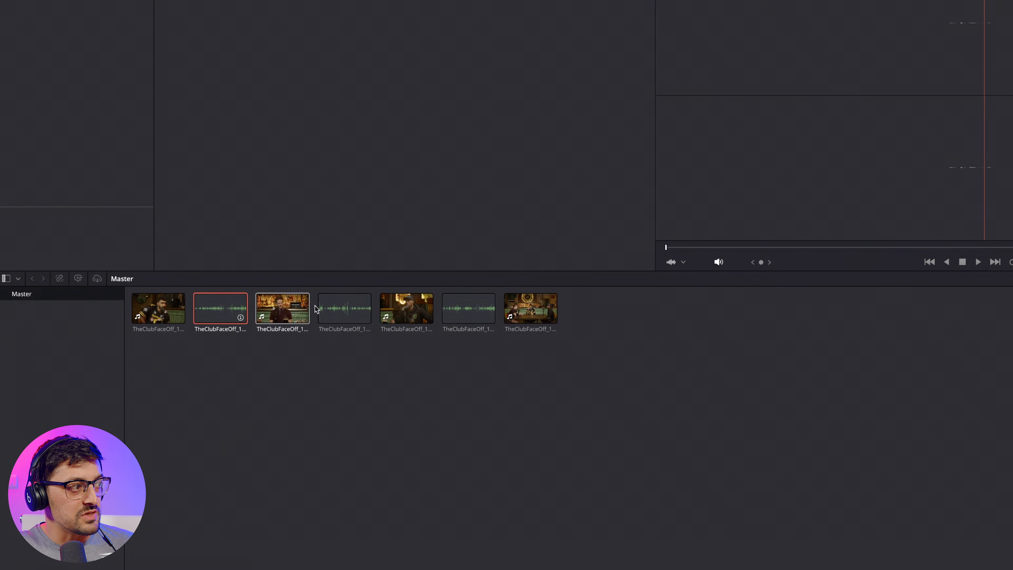
{"action": "left_click", "coordinate": [344, 309]}
{"action": "left_click", "coordinate": [468, 309]}
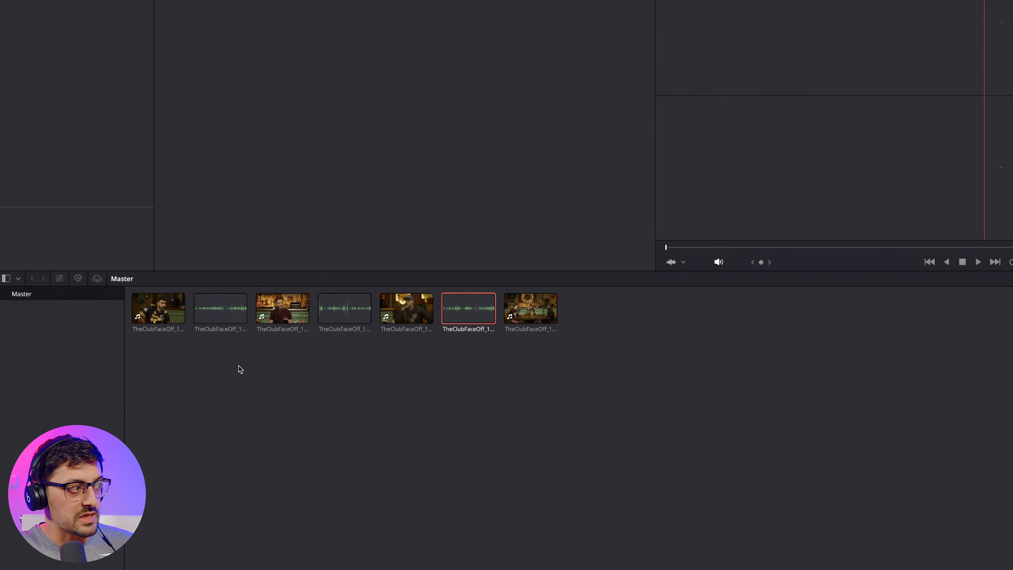
{"action": "left_click", "coordinate": [158, 309]}
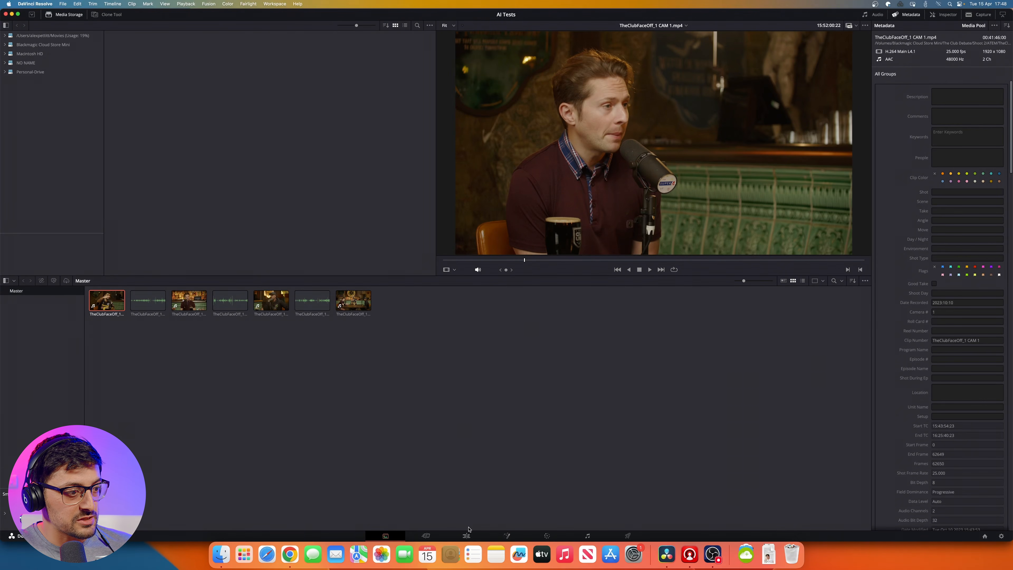
Step: On the Edit page, build a timeline by stacking the CAM 1, CAM 2, CAM 3 and CAM 5 clips on video tracks 1 to 4
{"action": "left_click", "coordinate": [467, 536]}
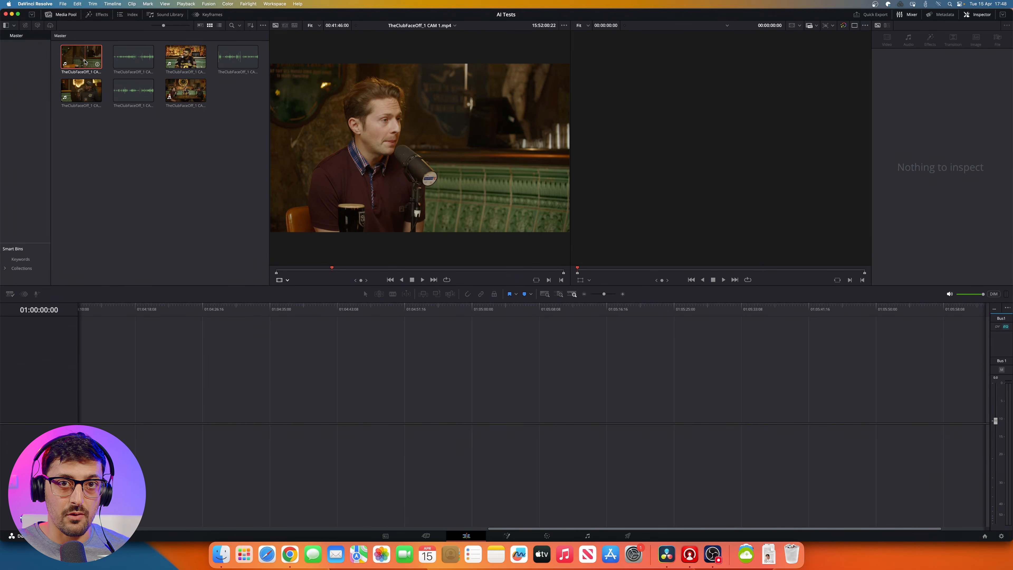
{"action": "left_click_drag", "start_coordinate": [85, 62], "coordinate": [103, 395]}
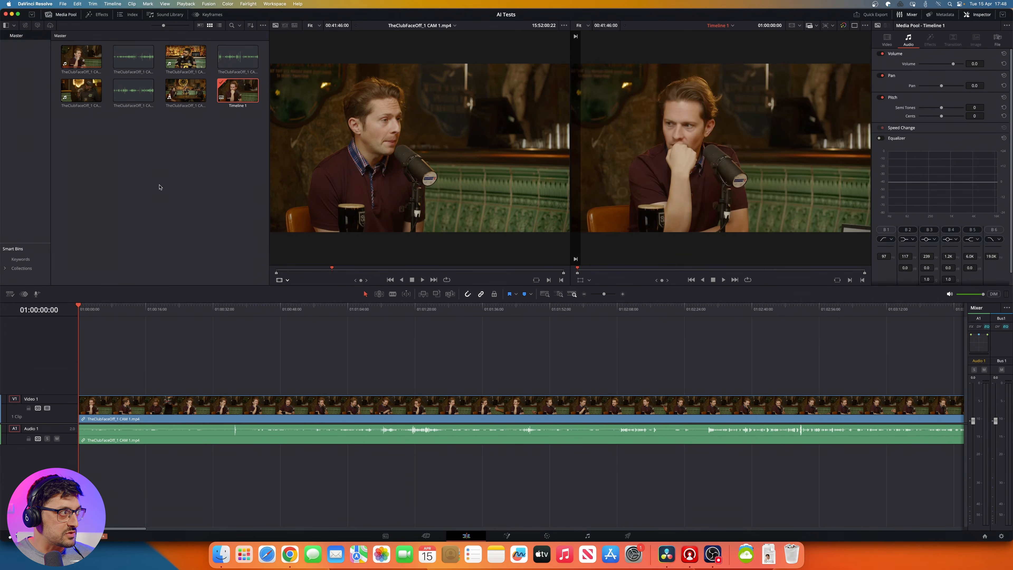
{"action": "left_click_drag", "start_coordinate": [186, 56], "coordinate": [89, 375]}
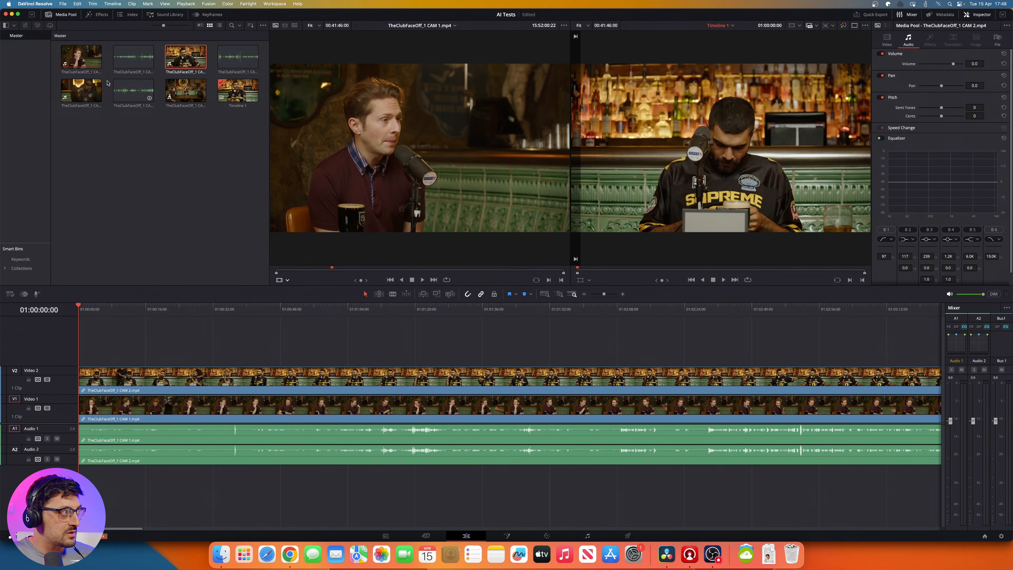
{"action": "left_click_drag", "start_coordinate": [78, 91], "coordinate": [88, 348]}
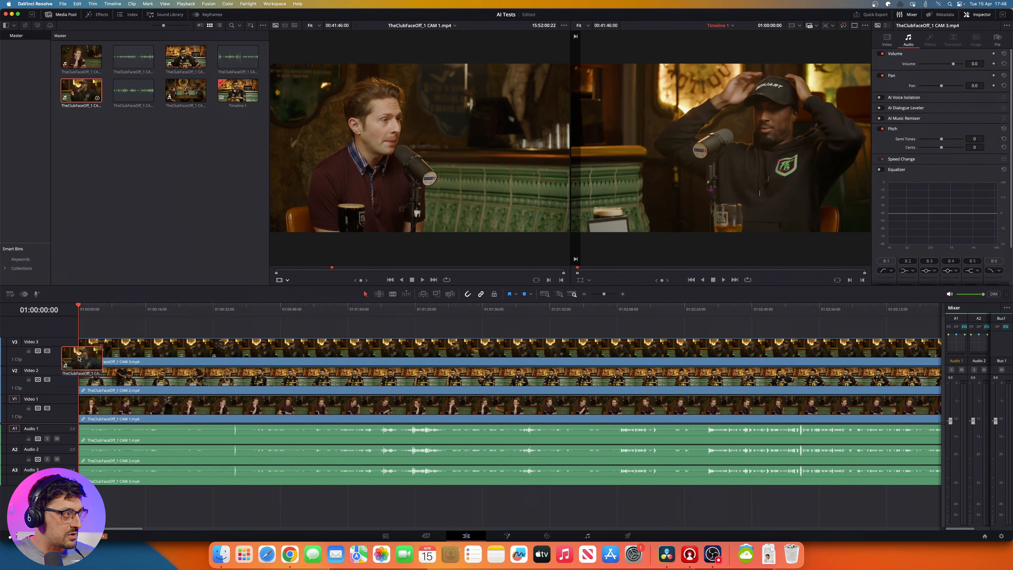
{"action": "left_click_drag", "start_coordinate": [186, 93], "coordinate": [101, 328]}
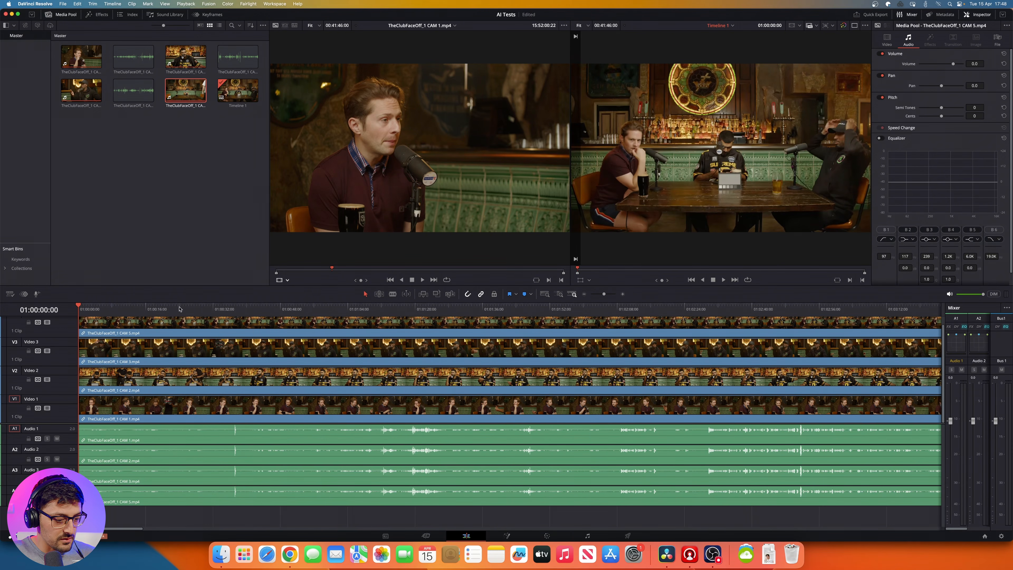
Step: Delete the camera audio of all four clips from audio tracks 1 to 4, keeping their video
{"action": "scroll", "coordinate": [182, 306], "scroll_direction": "down", "scroll_amount": 10}
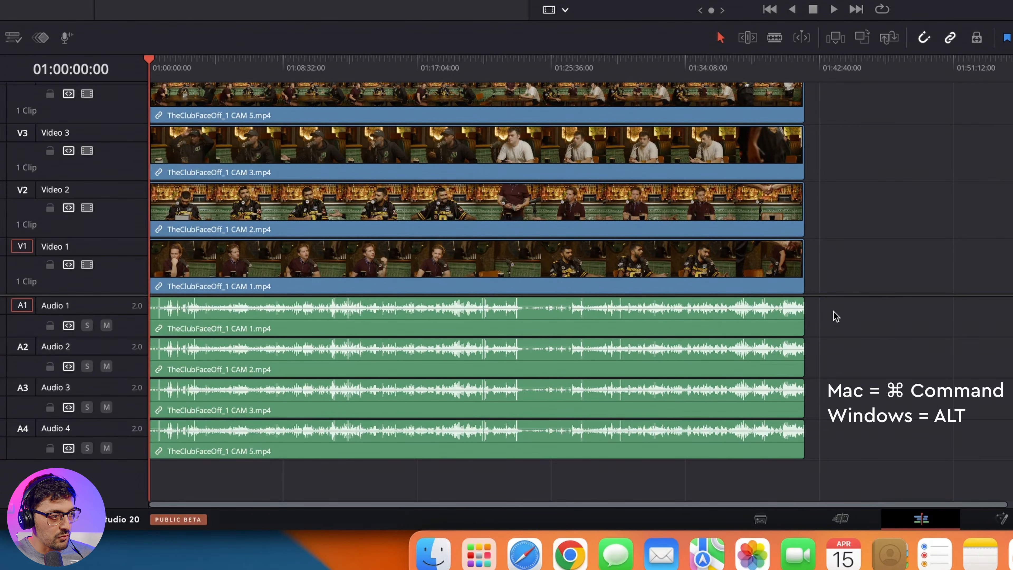
{"action": "left_click_drag", "start_coordinate": [835, 312], "coordinate": [612, 440]}
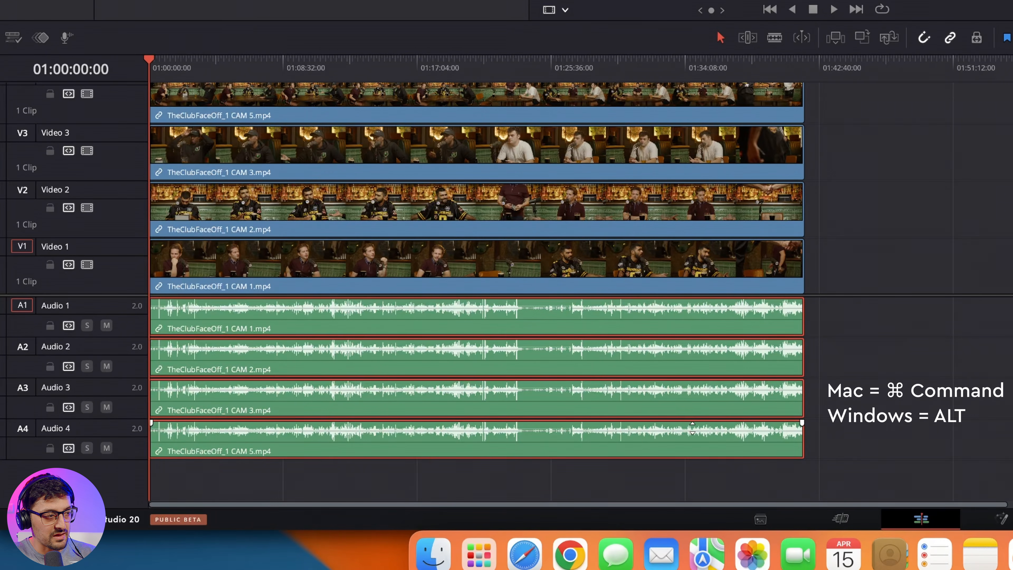
{"action": "key", "text": "BackSpace"}
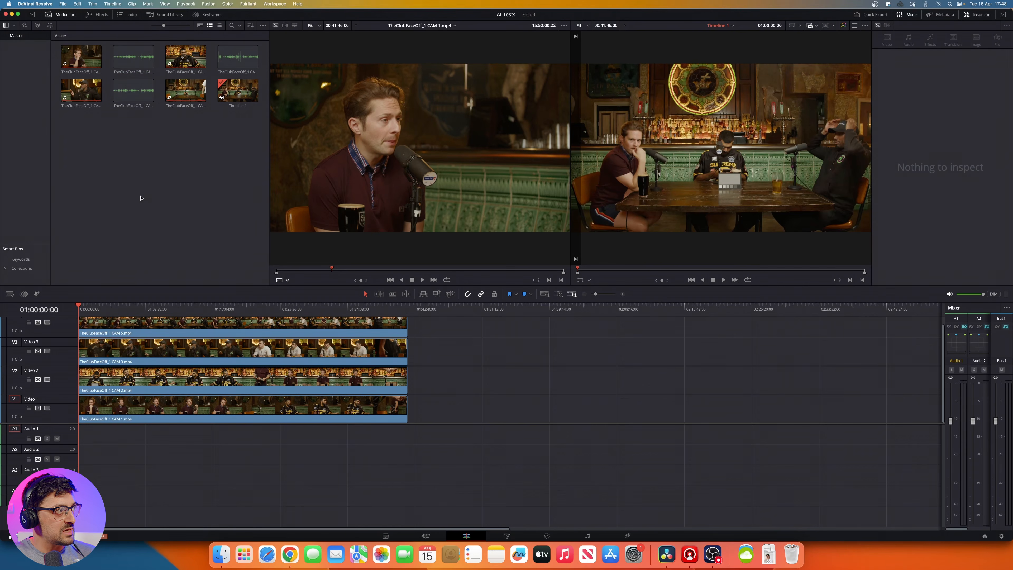
Step: Place the CAM 1, CAM 2 and CAM 3 WAV recordings at the timeline start on audio tracks 1, 2 and 3
{"action": "left_click_drag", "start_coordinate": [139, 57], "coordinate": [101, 424]}
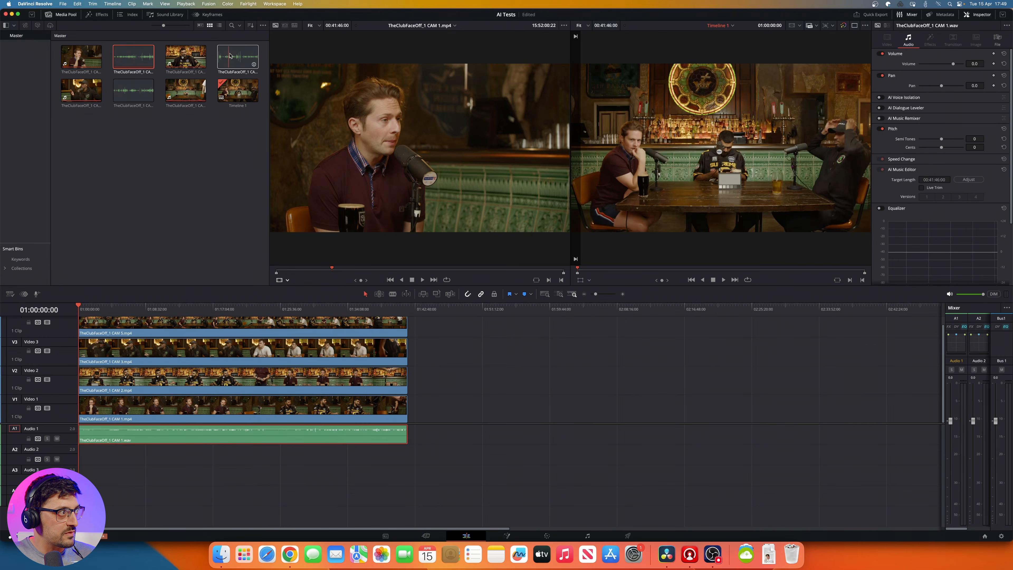
{"action": "left_click_drag", "start_coordinate": [230, 56], "coordinate": [147, 460]}
{"action": "left_click_drag", "start_coordinate": [135, 94], "coordinate": [135, 480]}
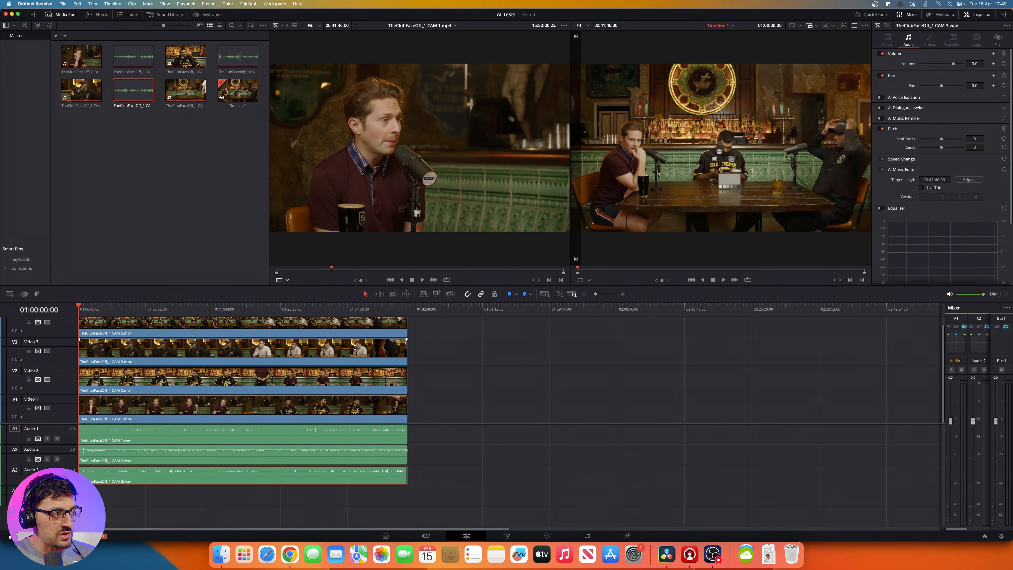
{"action": "left_click", "coordinate": [475, 396]}
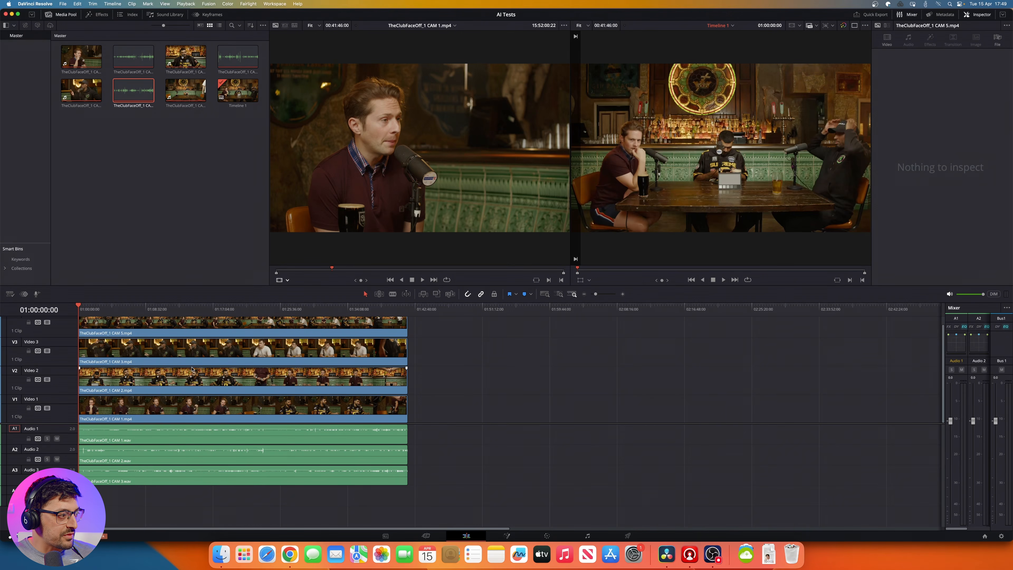
Step: Split all tracks at 01:02:56:15, delete the section before the cut and close the gap it leaves
{"action": "left_click_drag", "start_coordinate": [280, 308], "coordinate": [273, 312]}
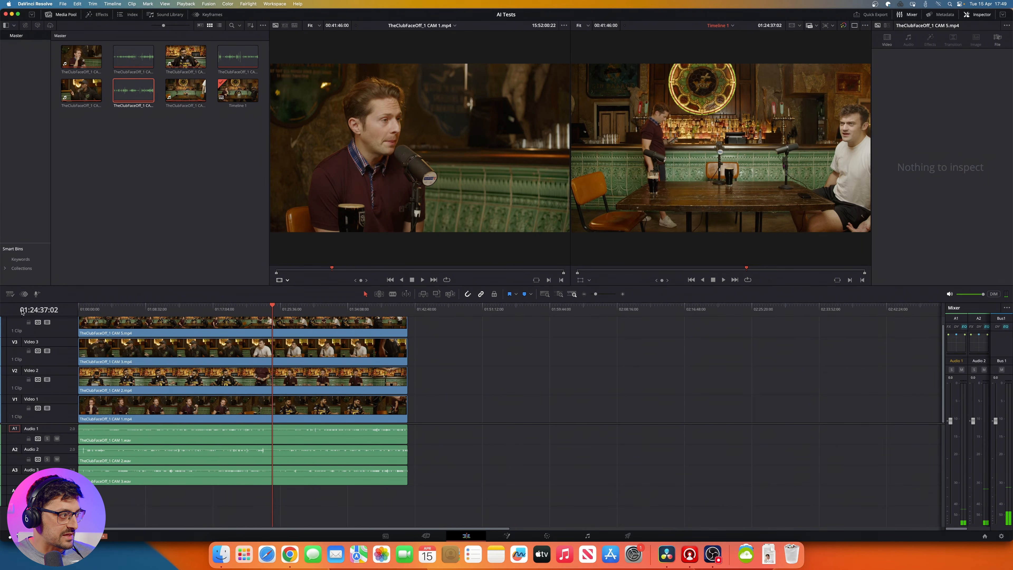
{"action": "left_click", "coordinate": [132, 309]}
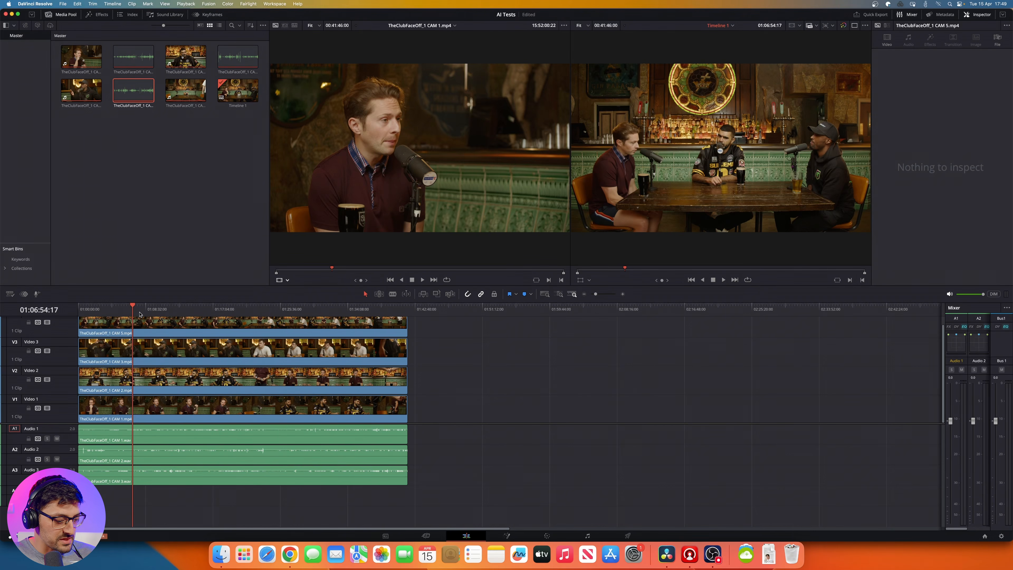
{"action": "key", "text": "super+equal"}
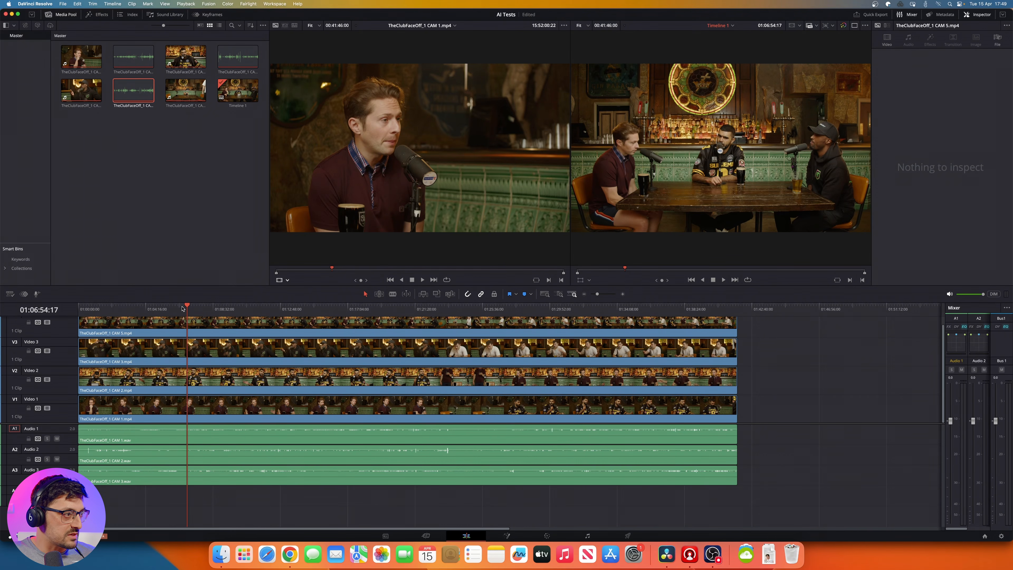
{"action": "left_click_drag", "start_coordinate": [182, 308], "coordinate": [125, 316]}
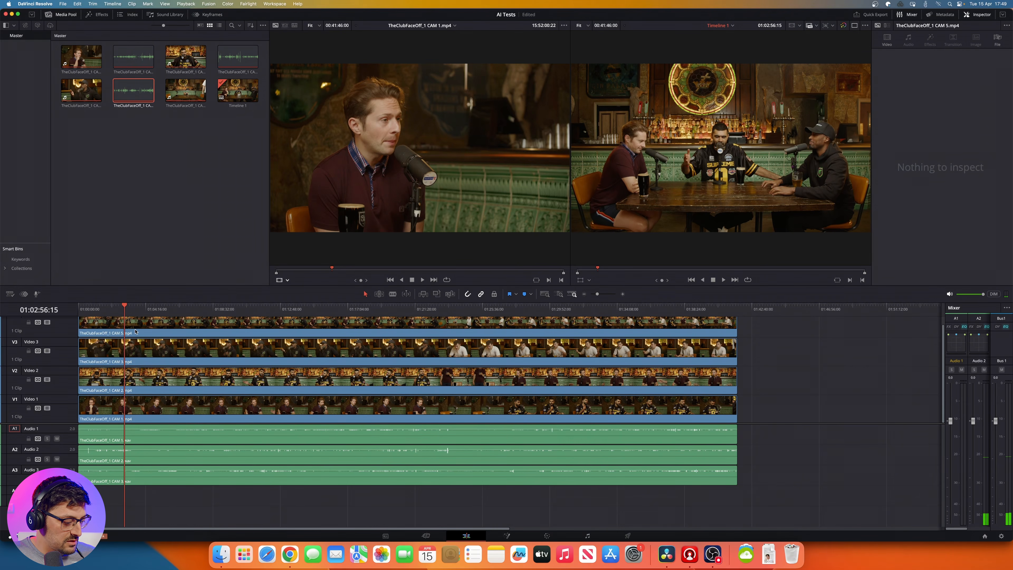
{"action": "key", "text": "super+b"}
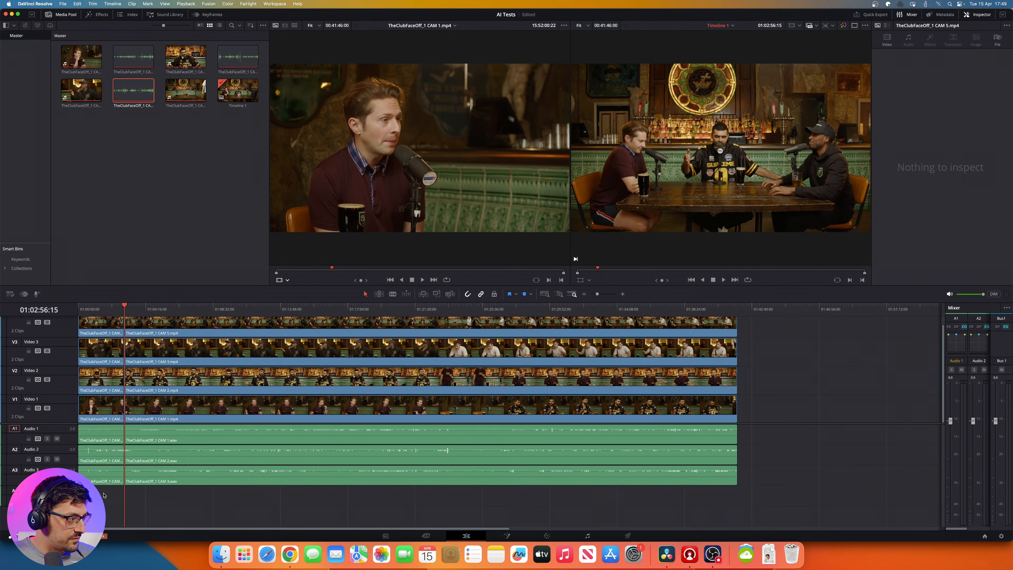
{"action": "left_click_drag", "start_coordinate": [103, 495], "coordinate": [114, 339]}
{"action": "key", "text": "Delete"}
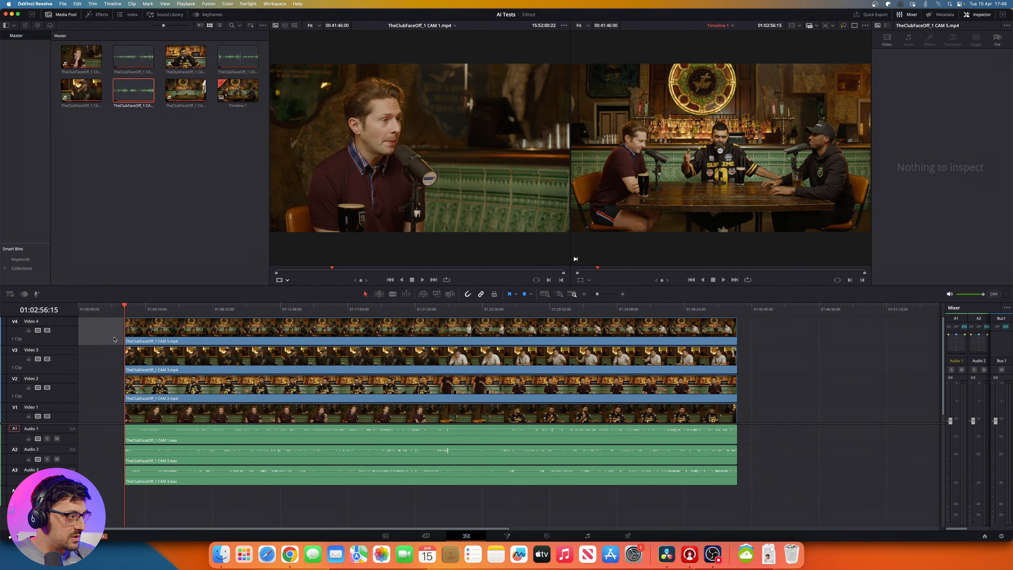
{"action": "key", "text": "Delete"}
Step: Split all tracks at 01:20:15:24, delete everything after the cut and return the playhead to the timeline start
{"action": "left_click_drag", "start_coordinate": [383, 309], "coordinate": [398, 312]}
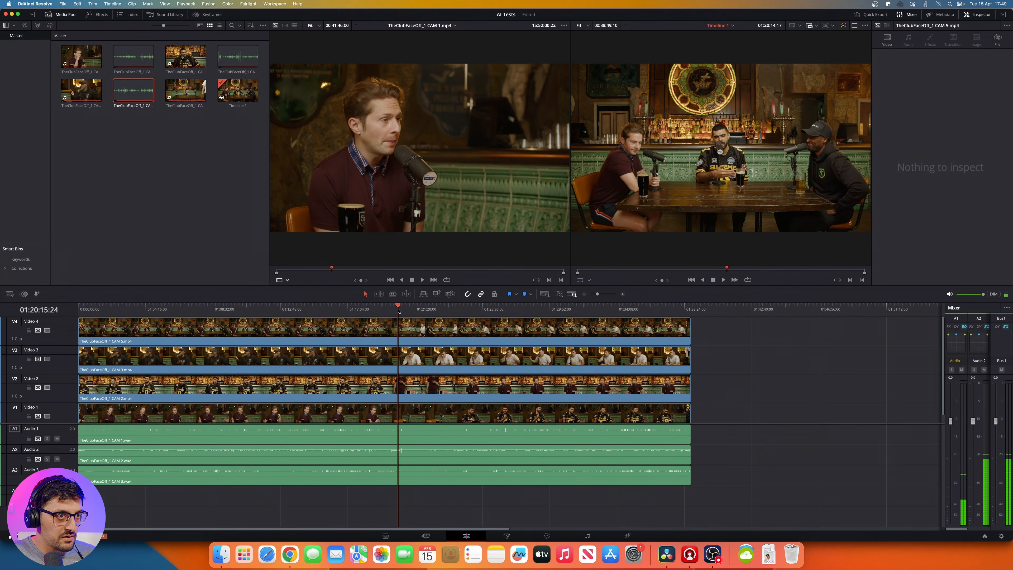
{"action": "key", "text": "super+b"}
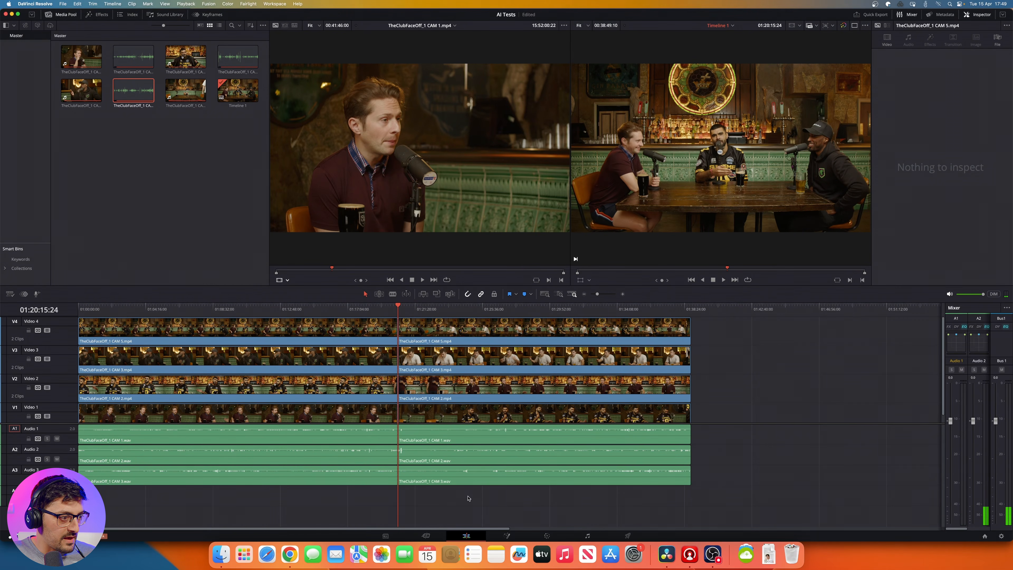
{"action": "left_click_drag", "start_coordinate": [467, 497], "coordinate": [558, 318]}
{"action": "key", "text": "Delete"}
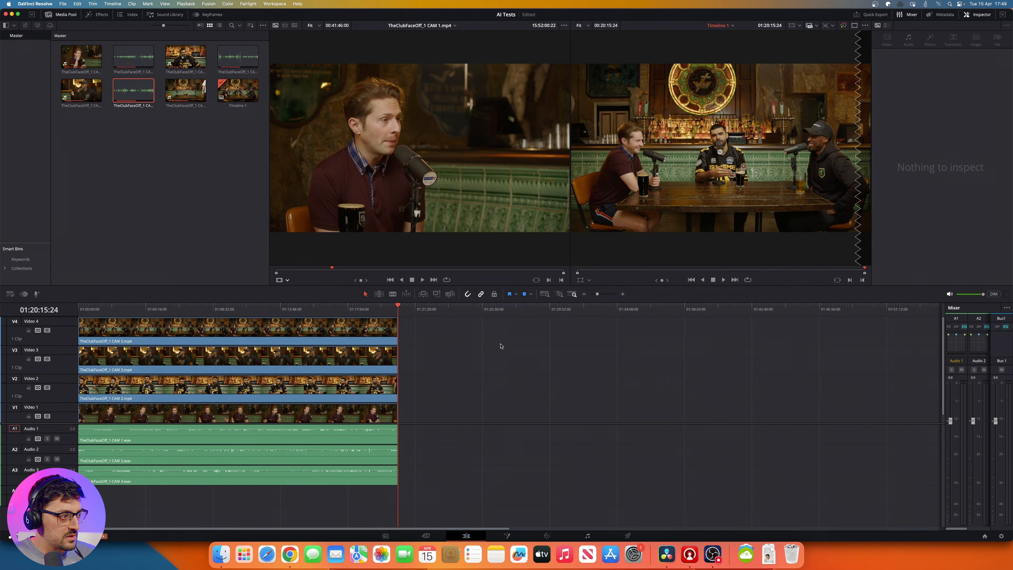
{"action": "key", "text": "super+minus"}
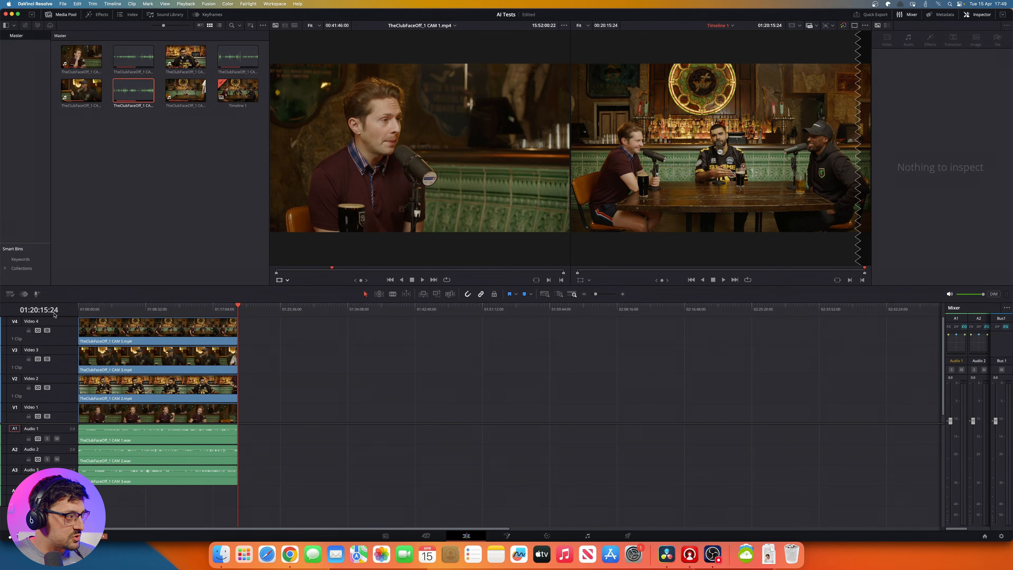
{"action": "key", "text": "Home"}
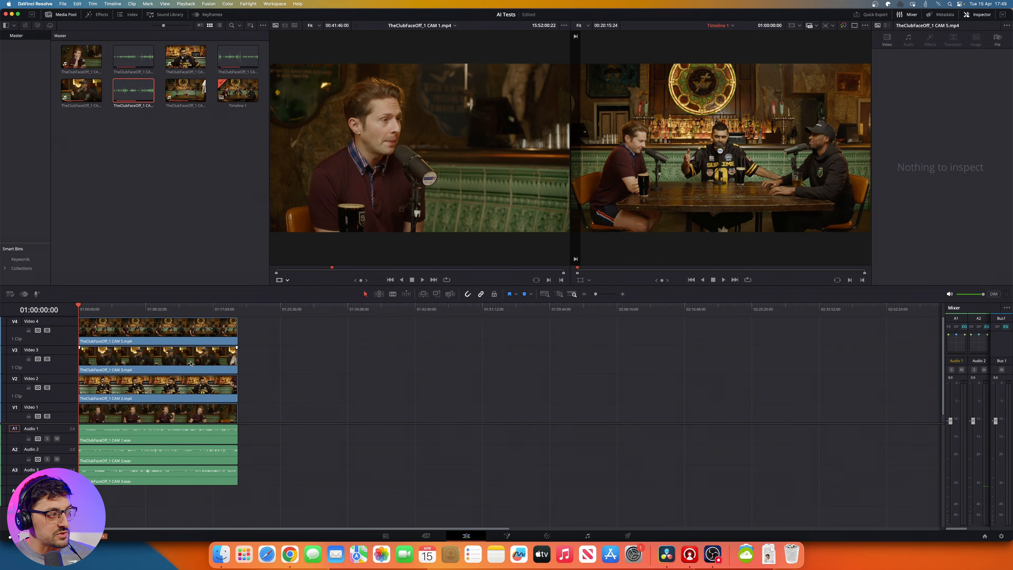
Step: Rename audio track 1 as Mic
{"action": "double_click", "coordinate": [32, 428]}
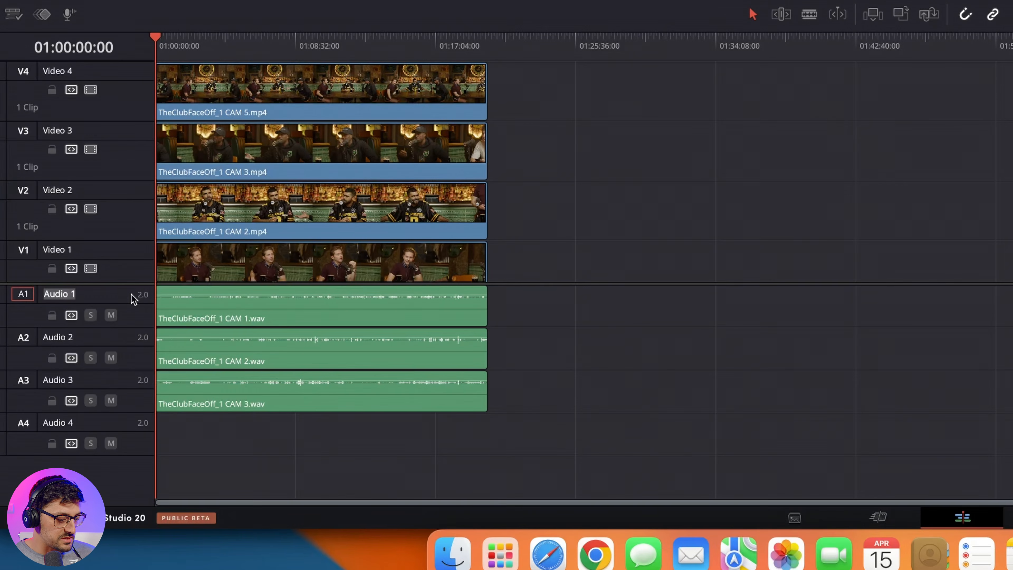
{"action": "type", "text": "Mic"}
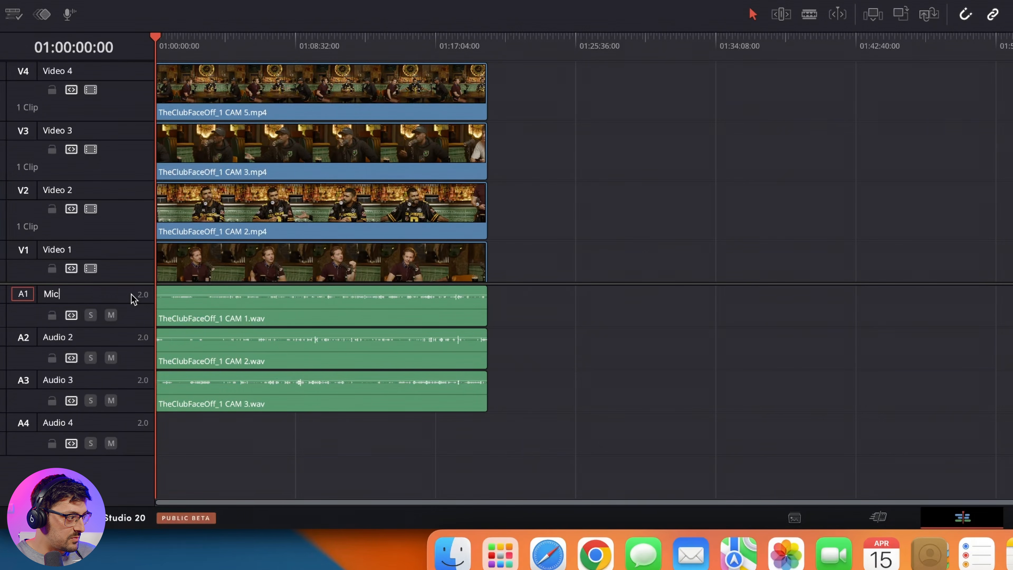
{"action": "key", "text": "Return"}
Step: Rename audio tracks 1, 2 and 3 with the first name of the speaker recorded on each
{"action": "double_click", "coordinate": [98, 291]}
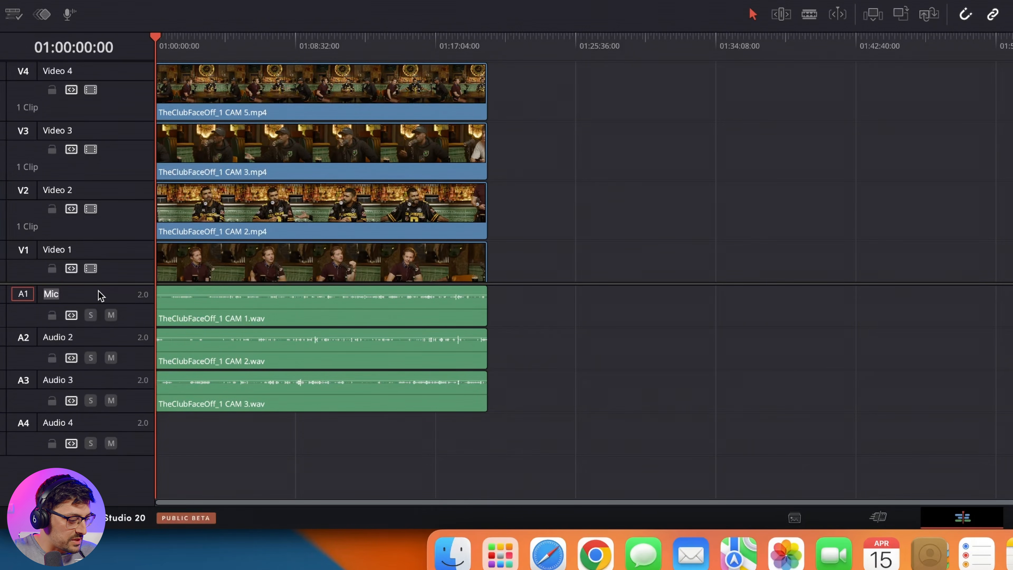
{"action": "type", "text": "Rory"}
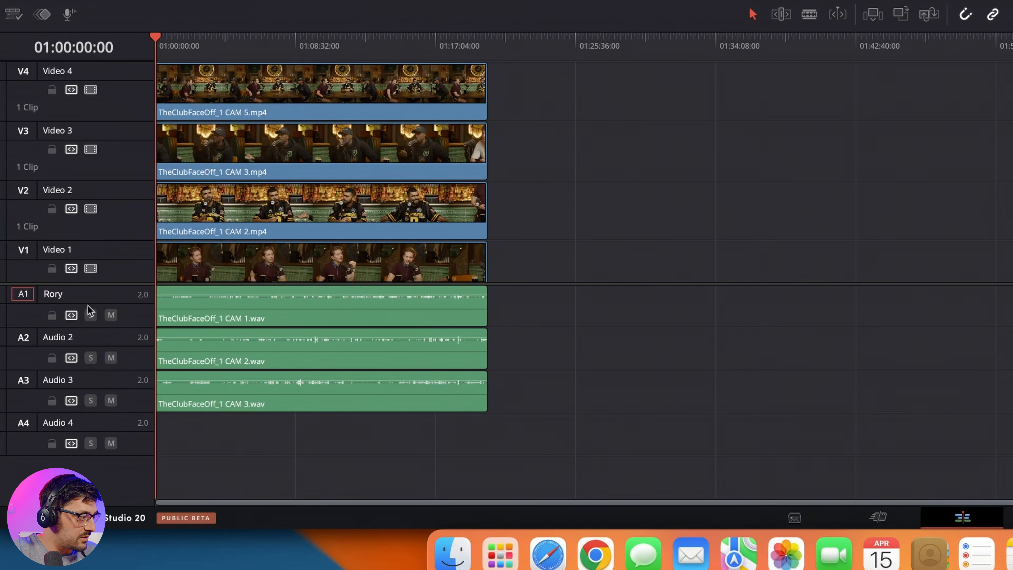
{"action": "double_click", "coordinate": [59, 339]}
{"action": "type", "text": "Adam"}
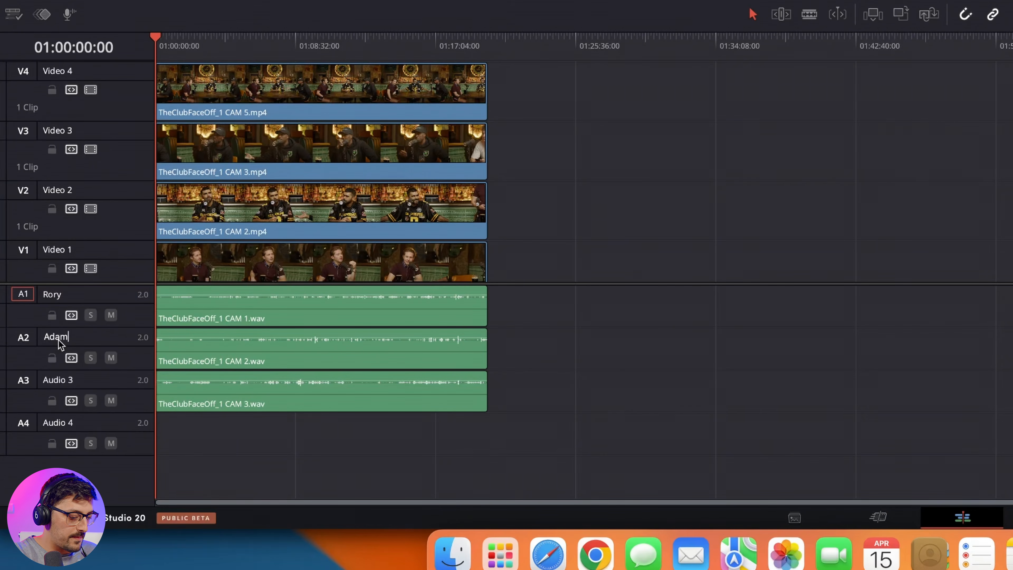
{"action": "key", "text": "Return"}
{"action": "double_click", "coordinate": [56, 380]}
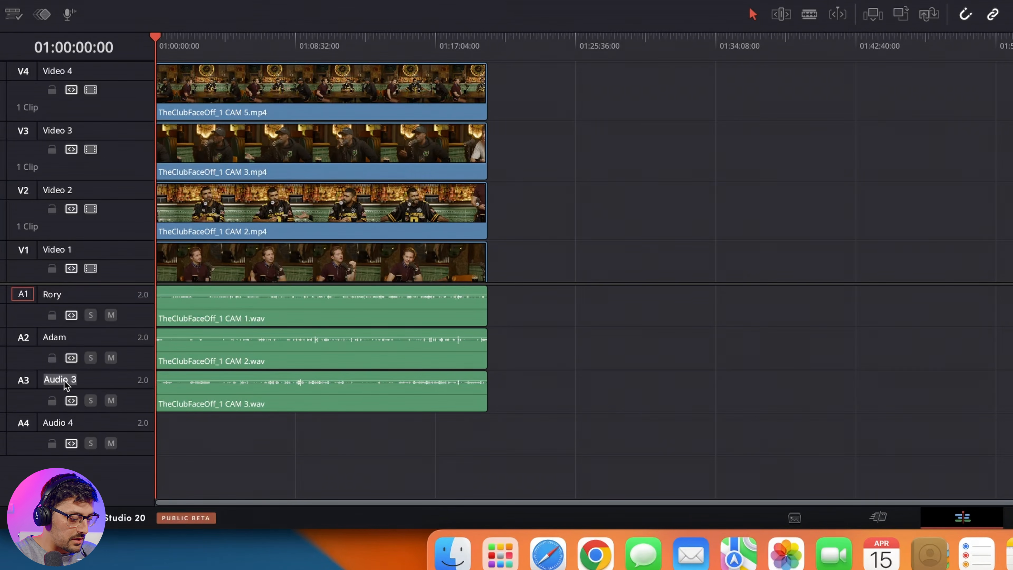
{"action": "type", "text": "Miles"}
{"action": "key", "text": "Return"}
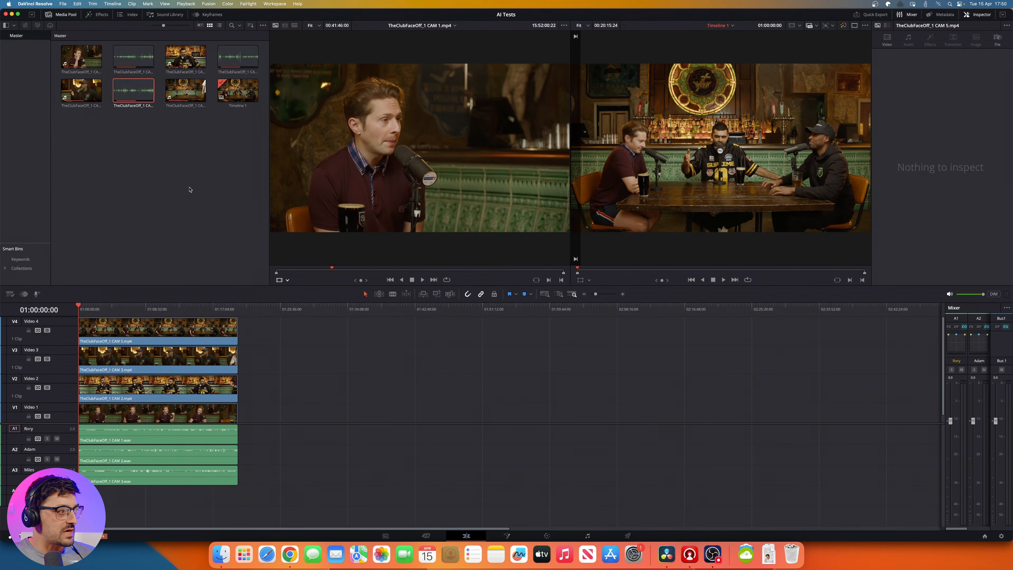
{"action": "left_click", "coordinate": [189, 194]}
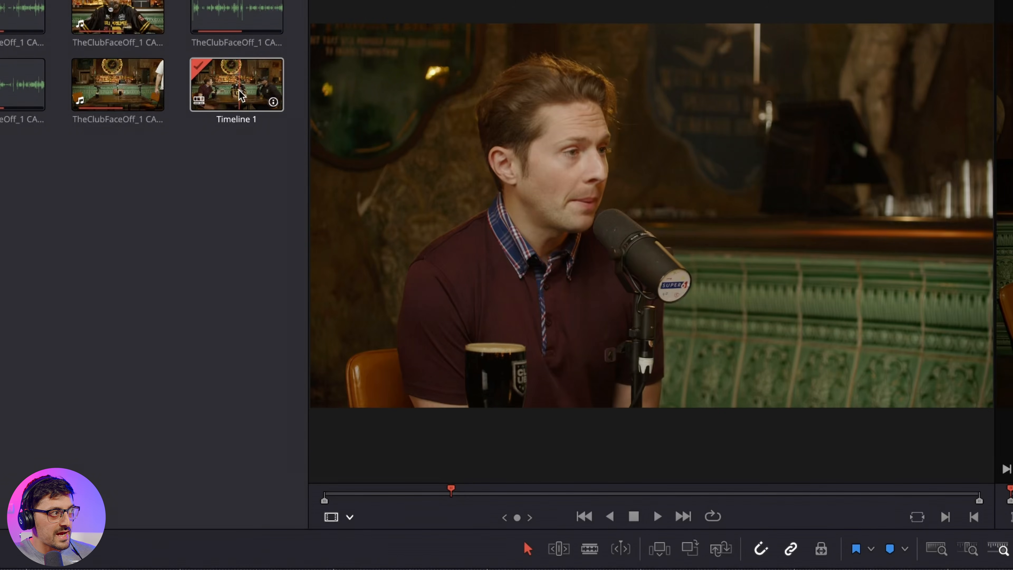
Step: Convert Timeline 1 in the media pool to a multicam clip that uses the source audio channels
{"action": "right_click", "coordinate": [239, 91]}
{"action": "mouse_move", "coordinate": [287, 160]}
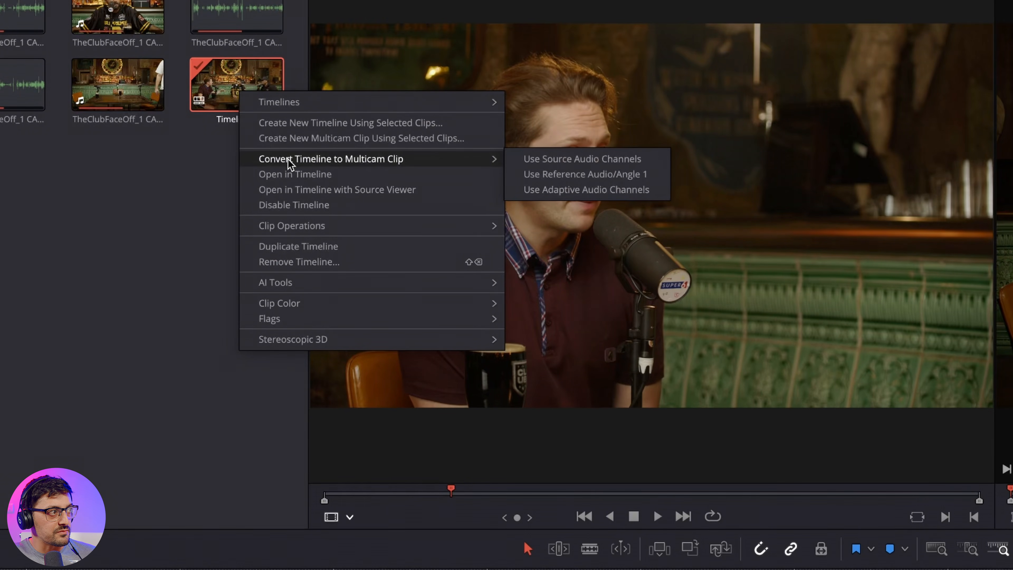
{"action": "left_click", "coordinate": [570, 157]}
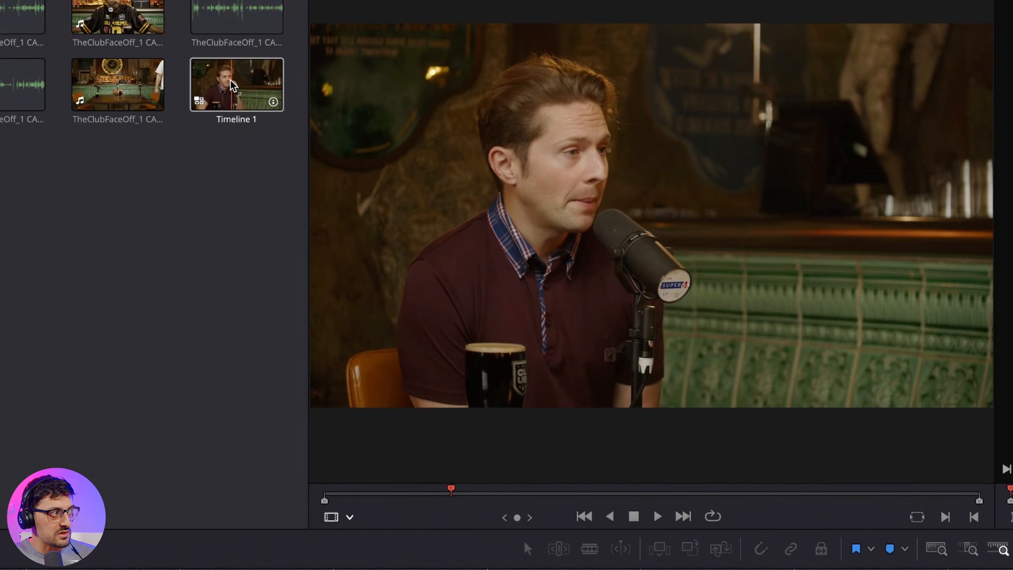
Step: Place the new multicam clip at the start of an empty timeline and show its camera angles in the source viewer
{"action": "left_click_drag", "start_coordinate": [238, 89], "coordinate": [80, 425]}
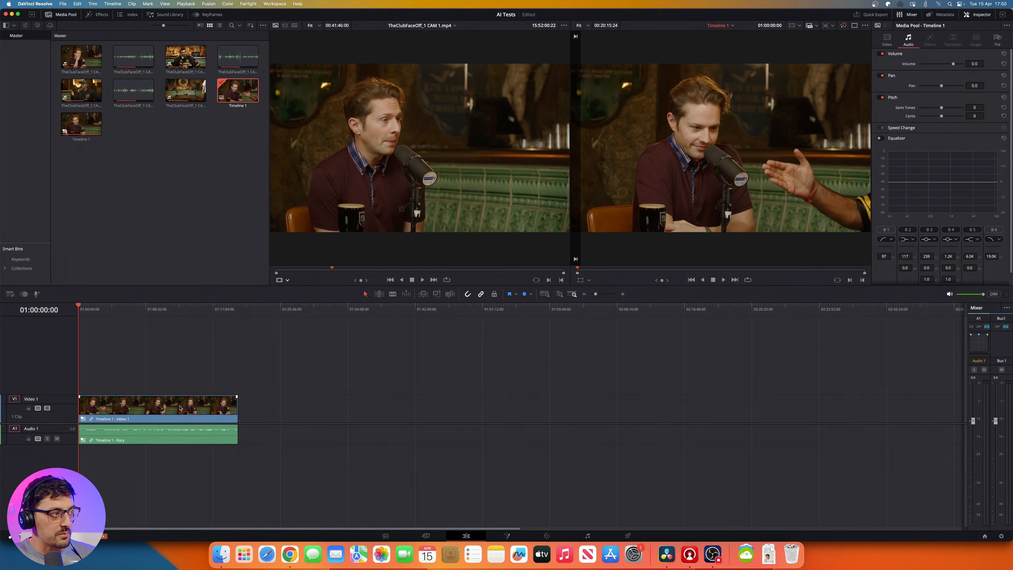
{"action": "left_click", "coordinate": [281, 280]}
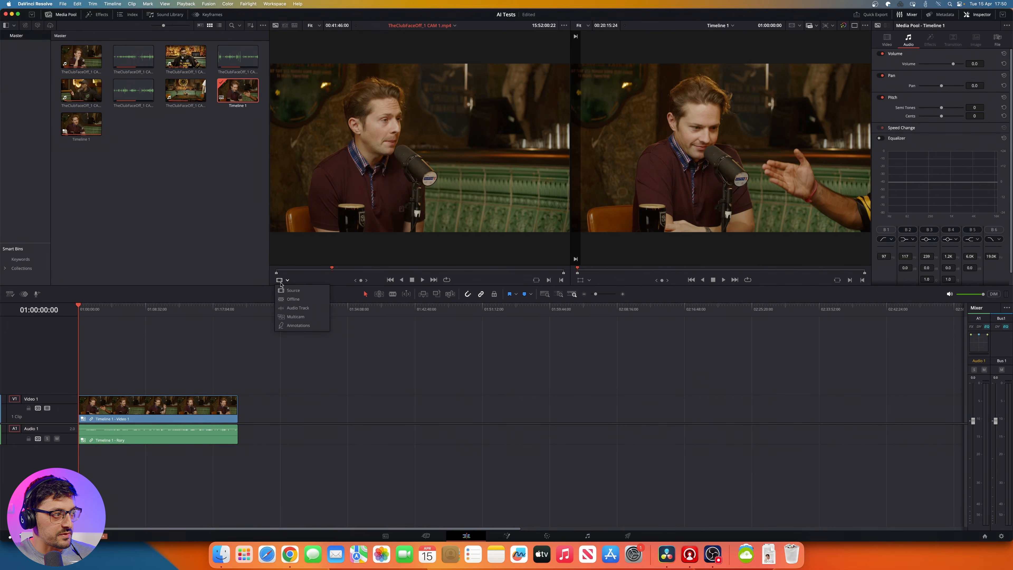
{"action": "left_click", "coordinate": [288, 315]}
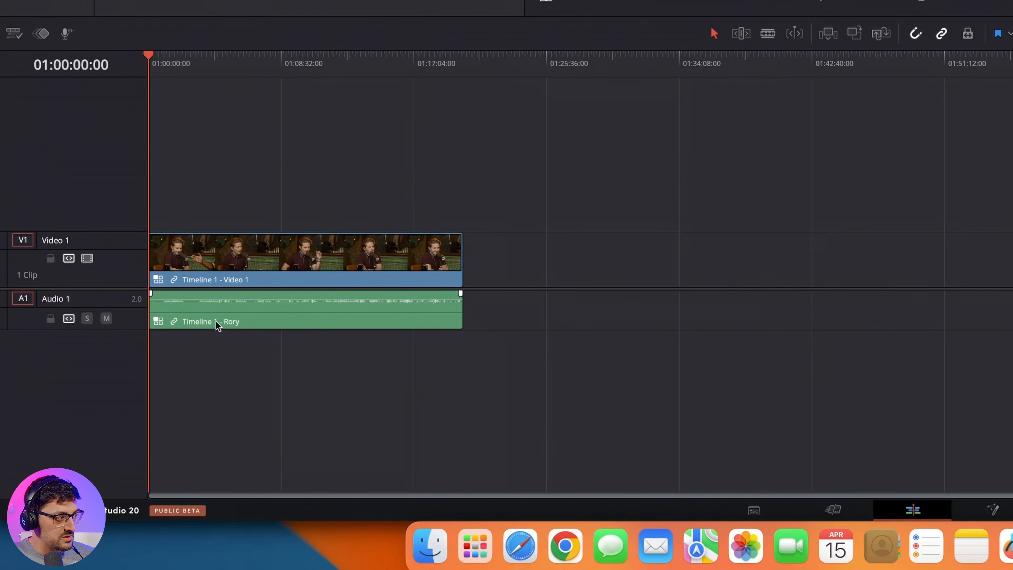
Step: Duplicate only the audio of the multicam clip, unlinked from its video, onto audio tracks 2, 3 and 4
{"action": "left_click", "coordinate": [218, 325]}
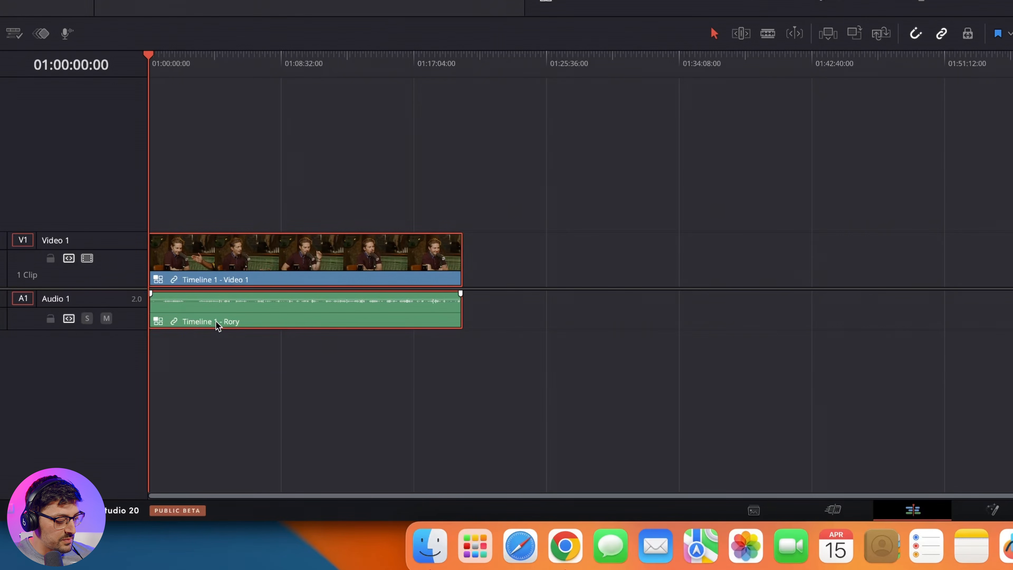
{"action": "left_click", "coordinate": [231, 329]}
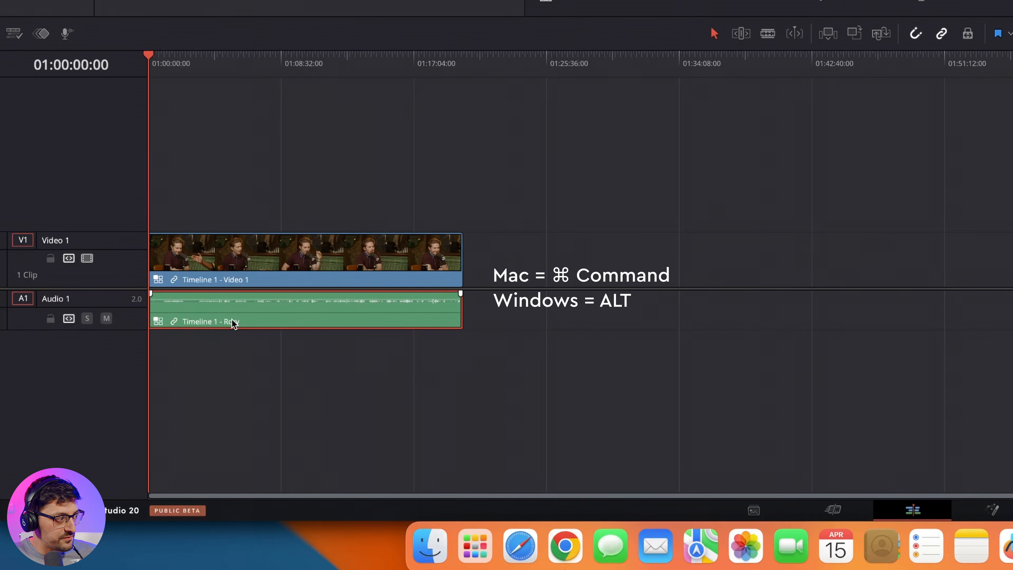
{"action": "left_click_drag", "start_coordinate": [232, 316], "coordinate": [229, 421]}
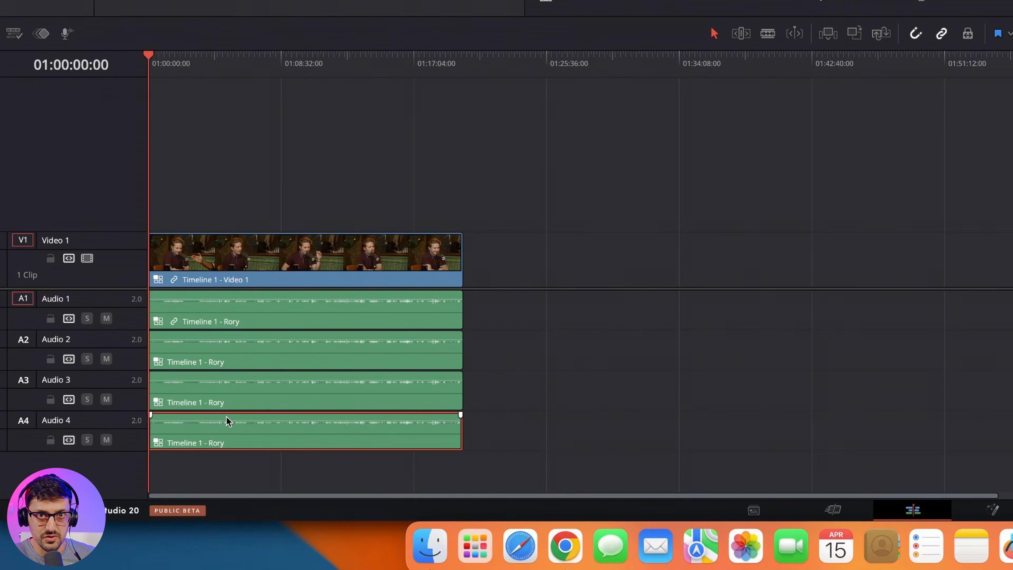
{"action": "left_click", "coordinate": [499, 354]}
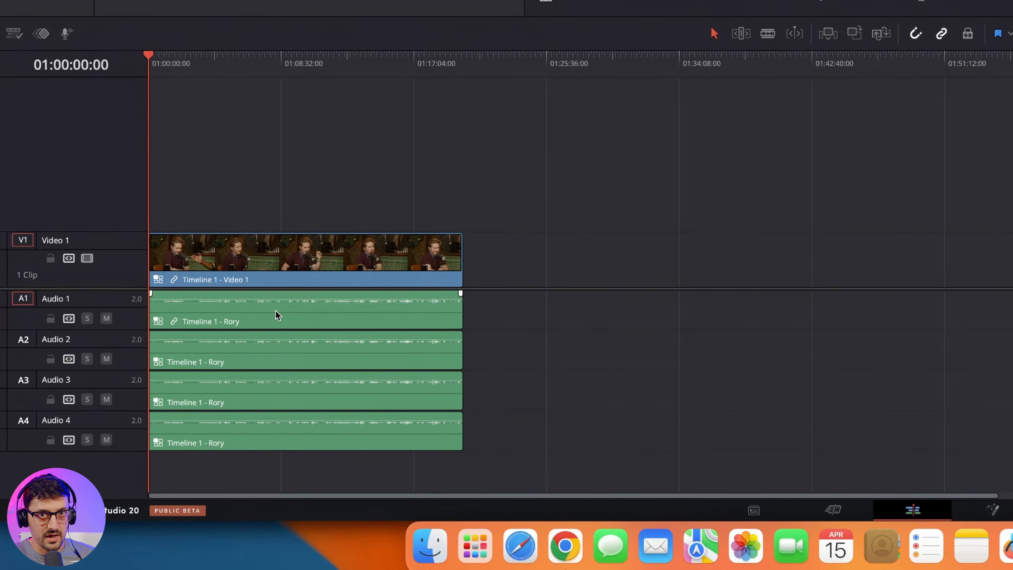
Step: Switch the multicam audio angle to the second speaker's microphone on track 3 and the third speaker's on track 4
{"action": "left_click", "coordinate": [241, 364]}
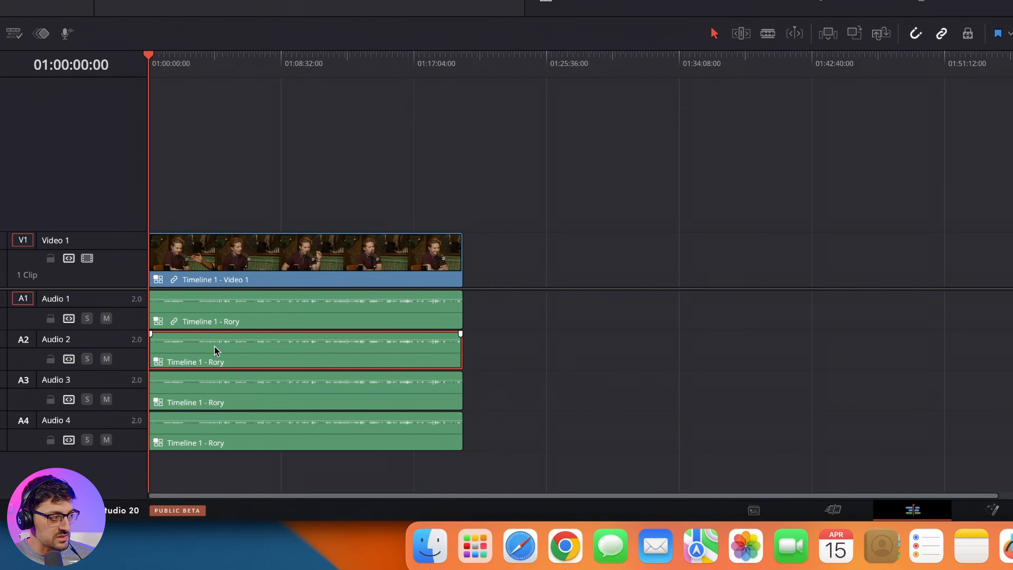
{"action": "left_click", "coordinate": [252, 398]}
{"action": "right_click", "coordinate": [252, 399]}
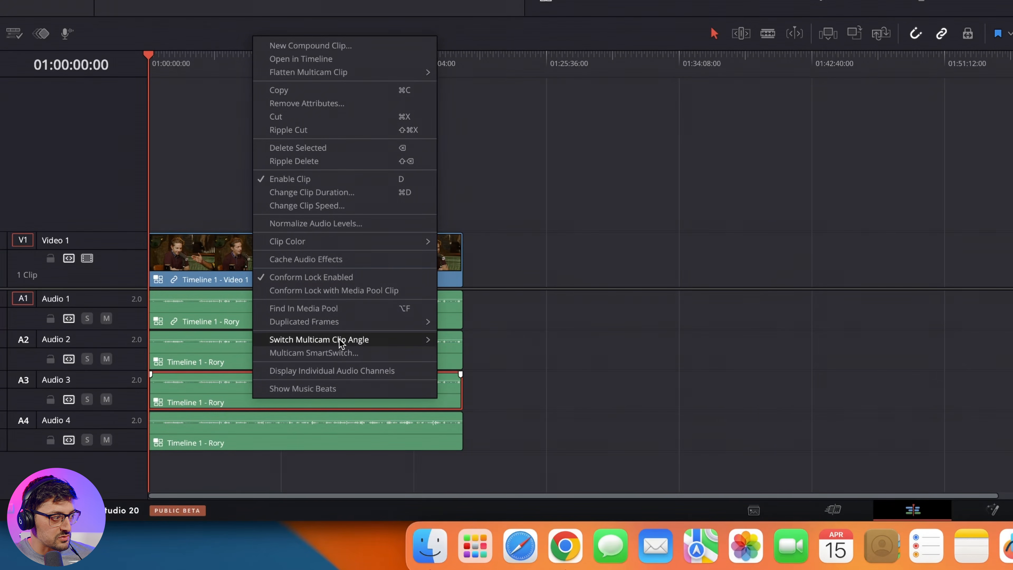
{"action": "mouse_move", "coordinate": [381, 343]}
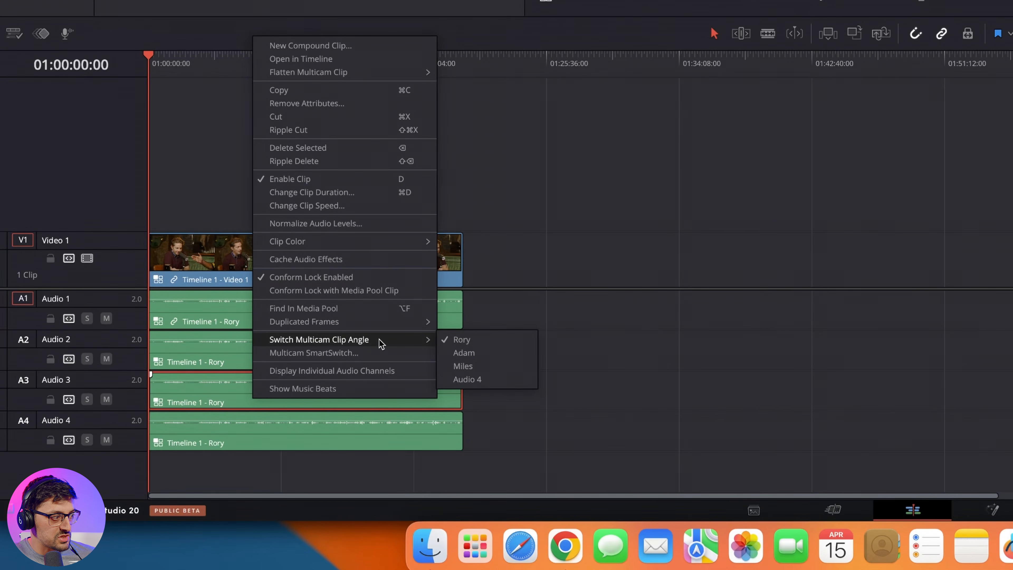
{"action": "left_click", "coordinate": [472, 354]}
{"action": "left_click", "coordinate": [241, 434]}
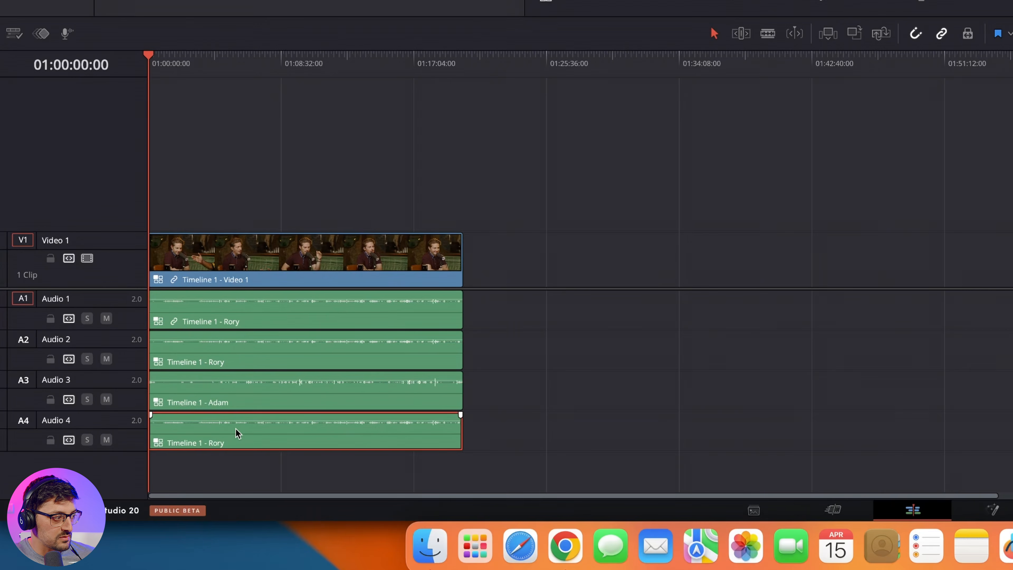
{"action": "right_click", "coordinate": [242, 438]}
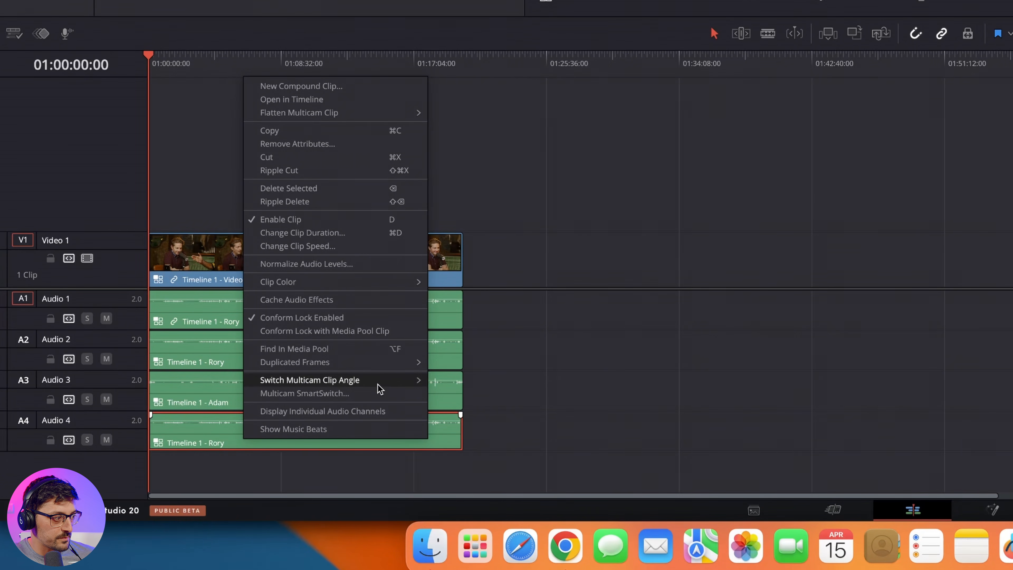
{"action": "mouse_move", "coordinate": [408, 384]}
{"action": "left_click", "coordinate": [480, 407]}
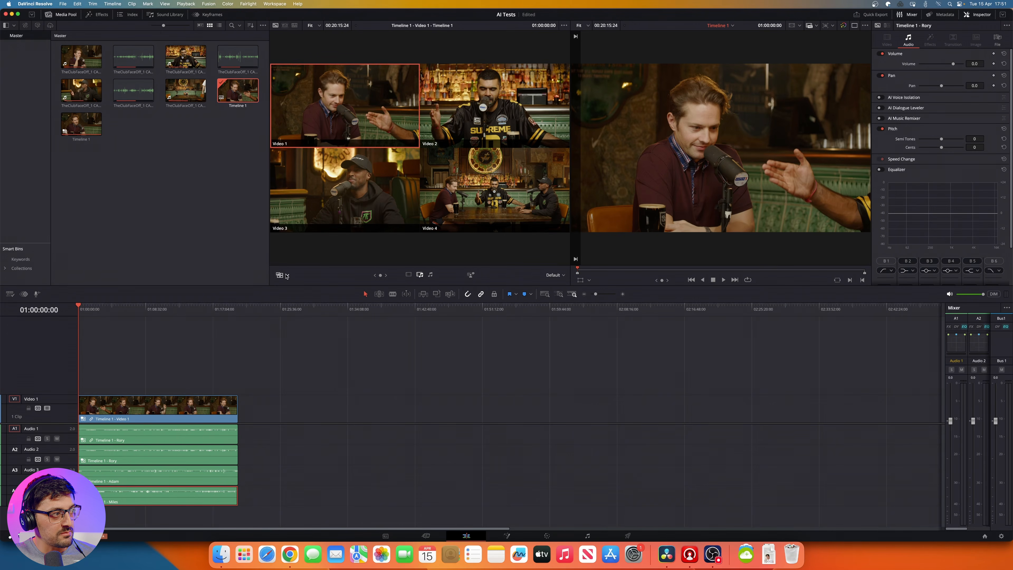
Step: Run the AI Multicam SmartSwitch analysis with Video 4 as the wide angle and audio-only fast analysis enabled
{"action": "left_click", "coordinate": [287, 275]}
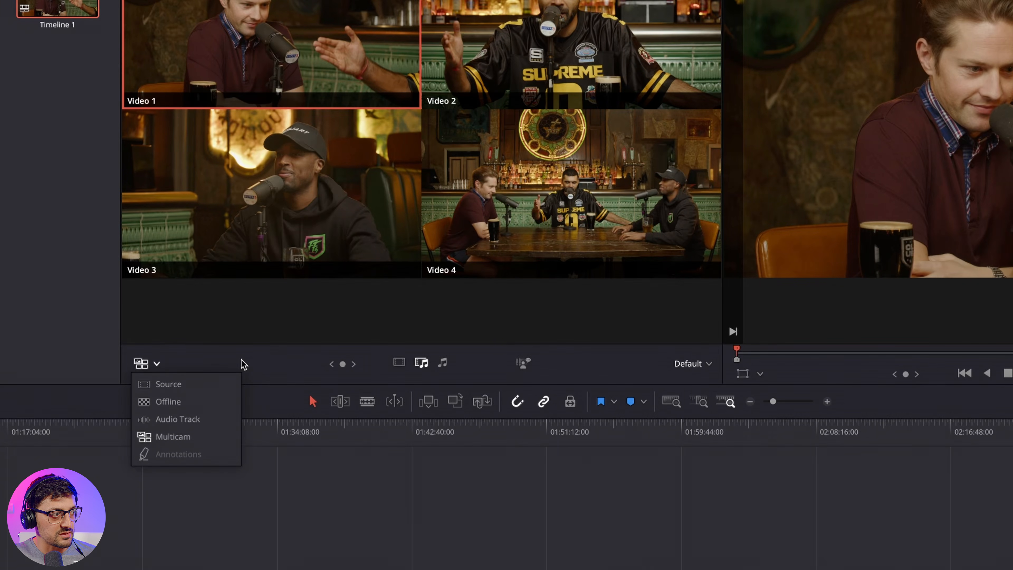
{"action": "left_click", "coordinate": [249, 364]}
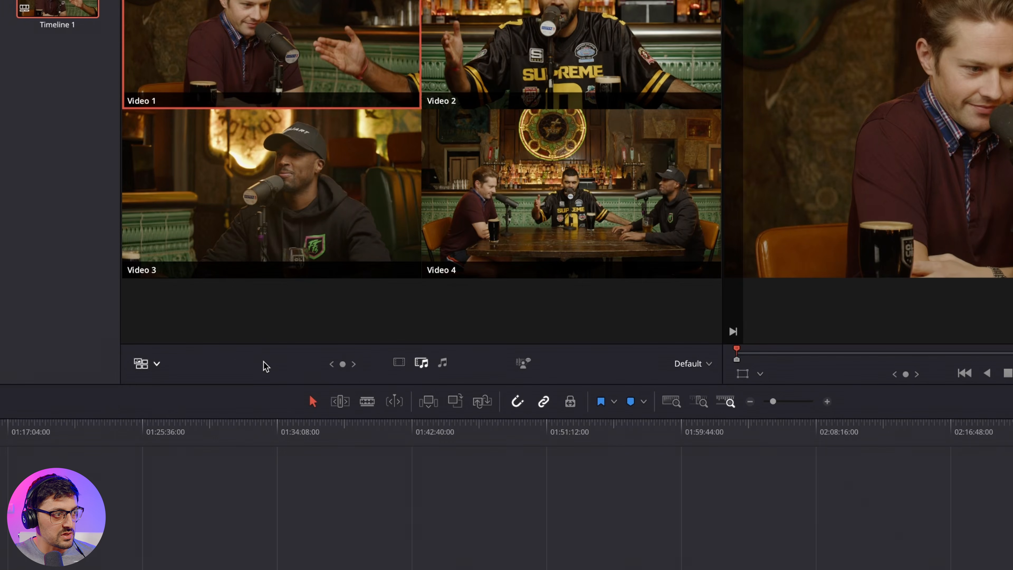
{"action": "left_click", "coordinate": [524, 368]}
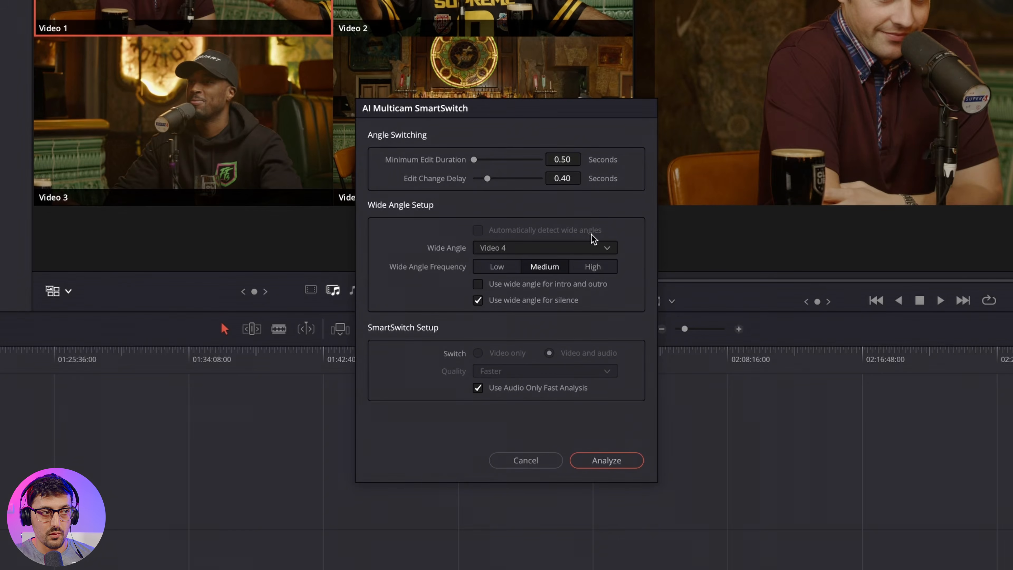
{"action": "left_click", "coordinate": [492, 249]}
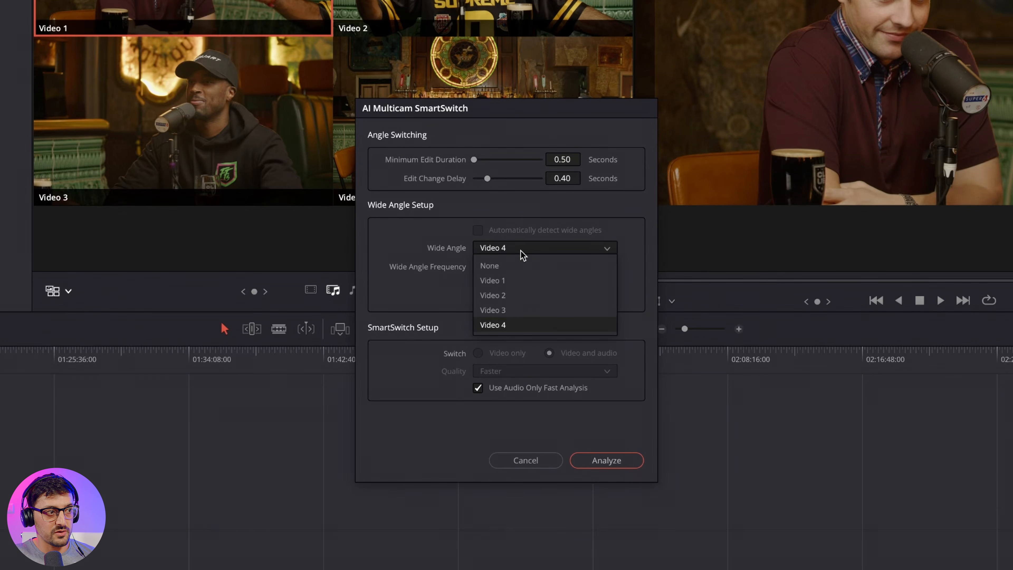
{"action": "left_click", "coordinate": [509, 325]}
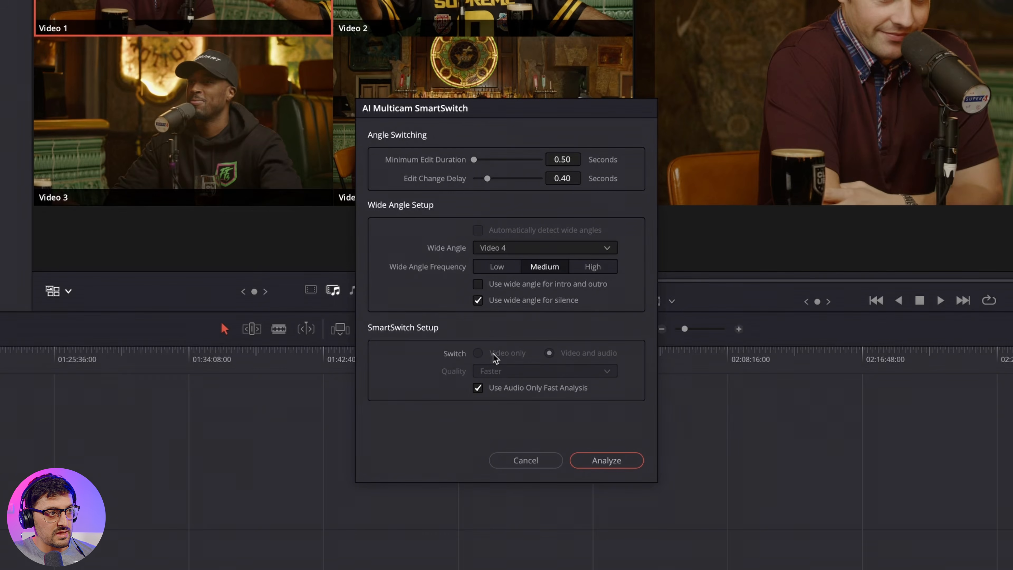
{"action": "left_click", "coordinate": [478, 388]}
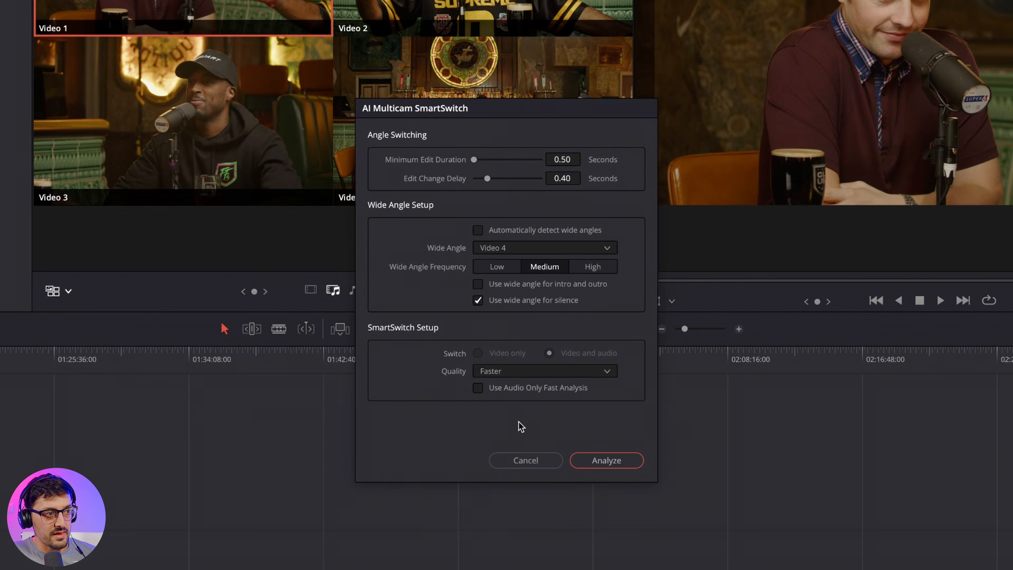
{"action": "left_click", "coordinate": [478, 389]}
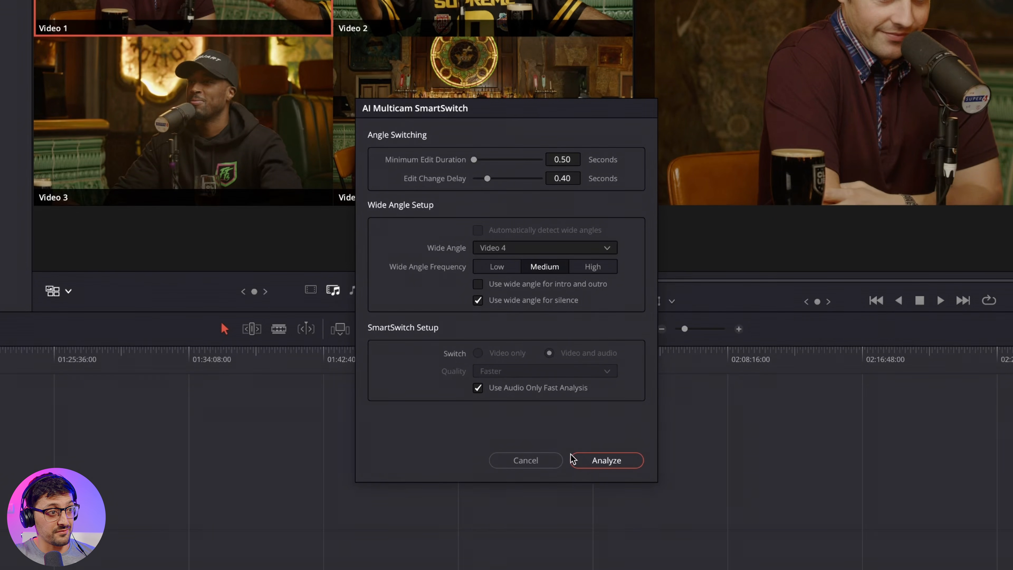
{"action": "left_click", "coordinate": [594, 462]}
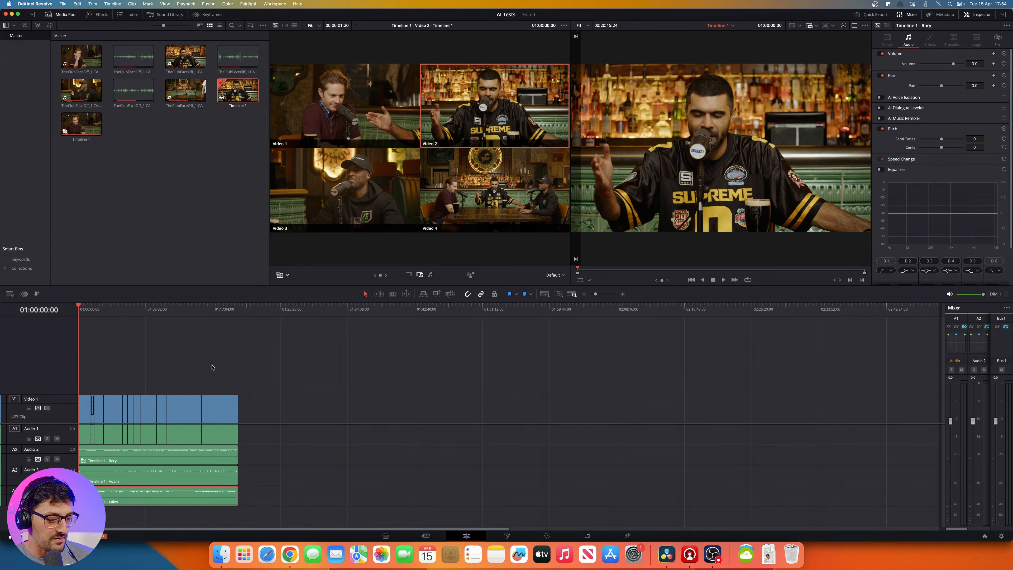
{"action": "key", "text": "super+equal"}
{"action": "key", "text": "super+equal"}
{"action": "key", "text": "super+equal"}
{"action": "key", "text": "super+minus"}
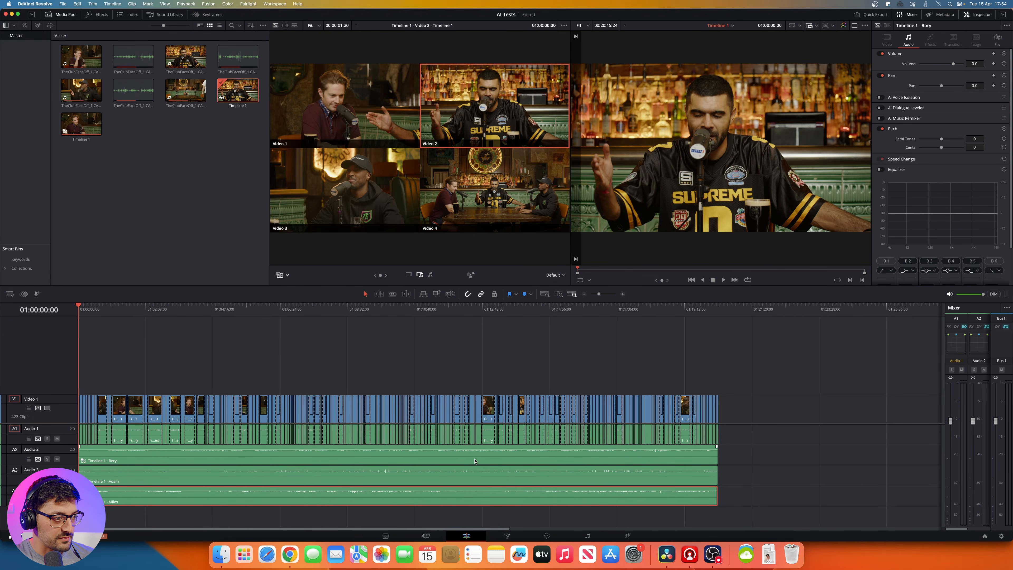
{"action": "left_click", "coordinate": [447, 462]}
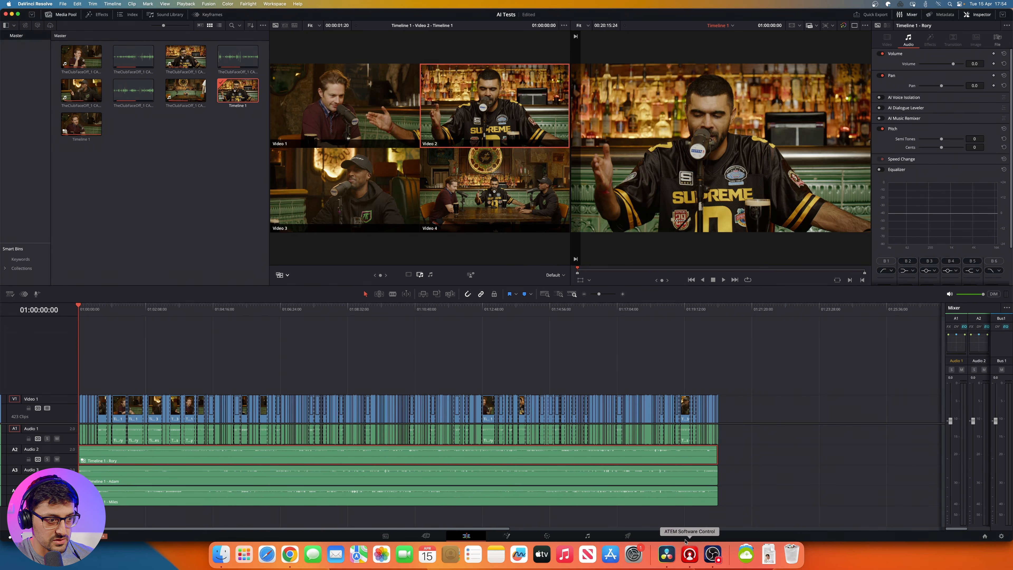
Step: Enable Voice Isolation on audio tracks 2, 3 and 4 in the Fairlight mixer, leaving it off on track 1
{"action": "left_click", "coordinate": [588, 536]}
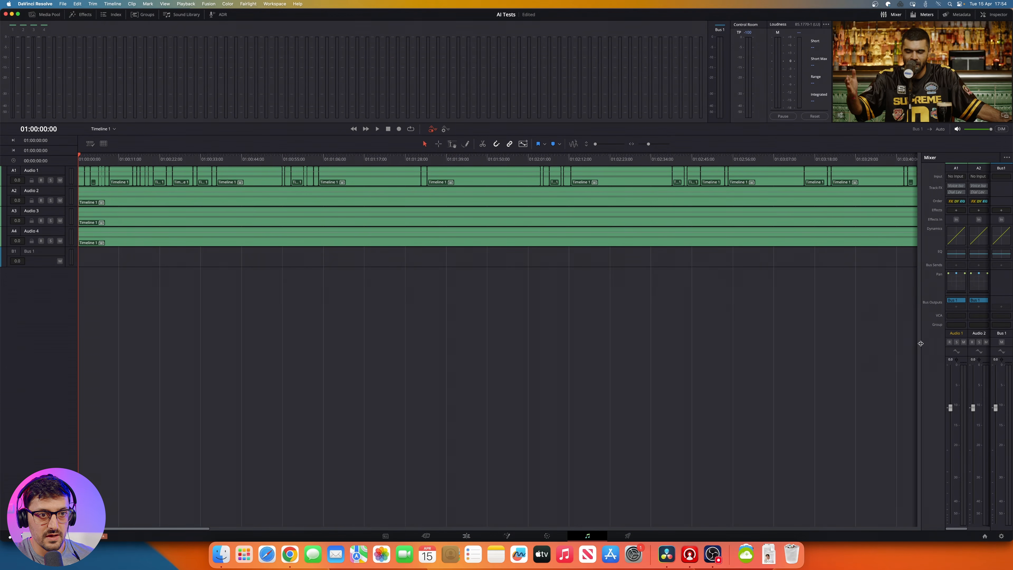
{"action": "left_click_drag", "start_coordinate": [920, 344], "coordinate": [848, 347]}
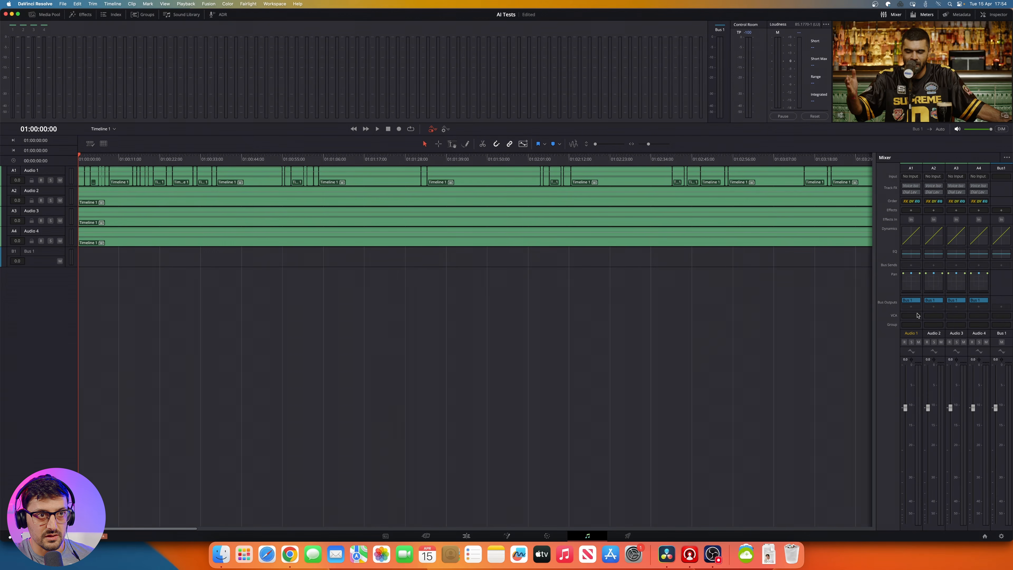
{"action": "left_click", "coordinate": [906, 186]}
{"action": "left_click", "coordinate": [932, 186]}
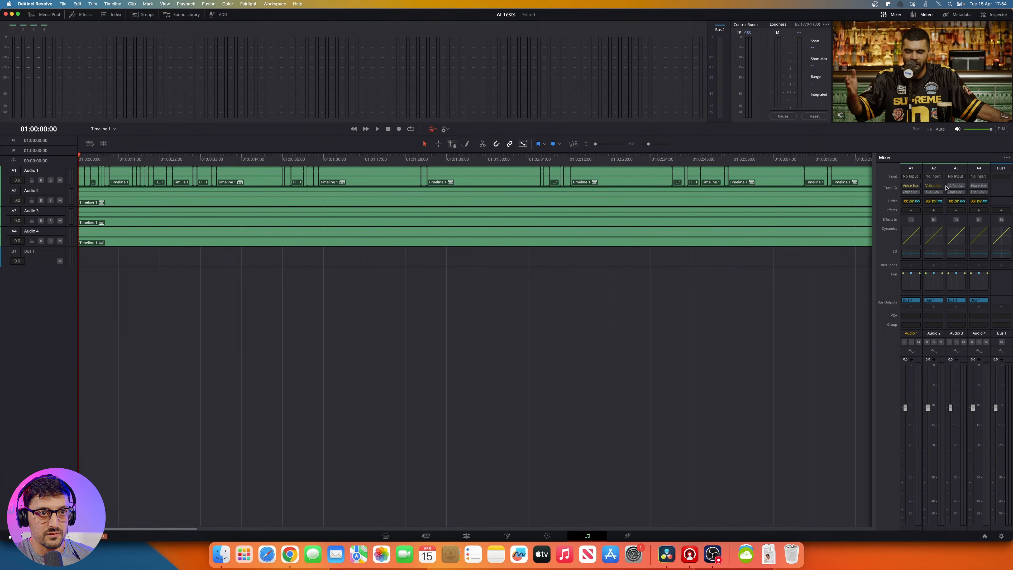
{"action": "left_click", "coordinate": [906, 186]}
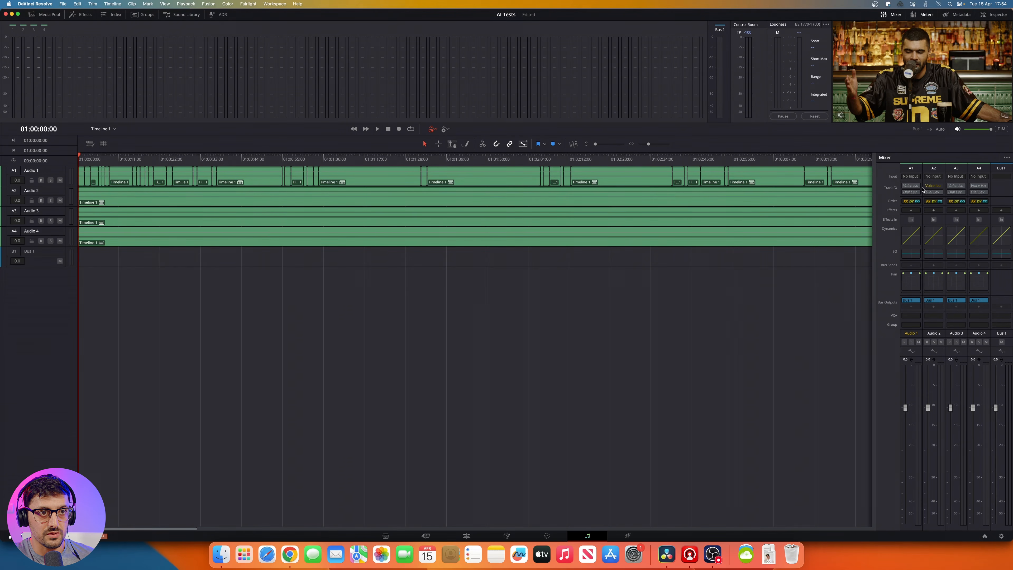
{"action": "left_click", "coordinate": [950, 186]}
{"action": "left_click", "coordinate": [976, 186]}
Step: Enable Dialogue Leveler on audio tracks 2, 3 and 4 and return to the Edit page
{"action": "left_click", "coordinate": [930, 193]}
{"action": "left_click", "coordinate": [952, 193]}
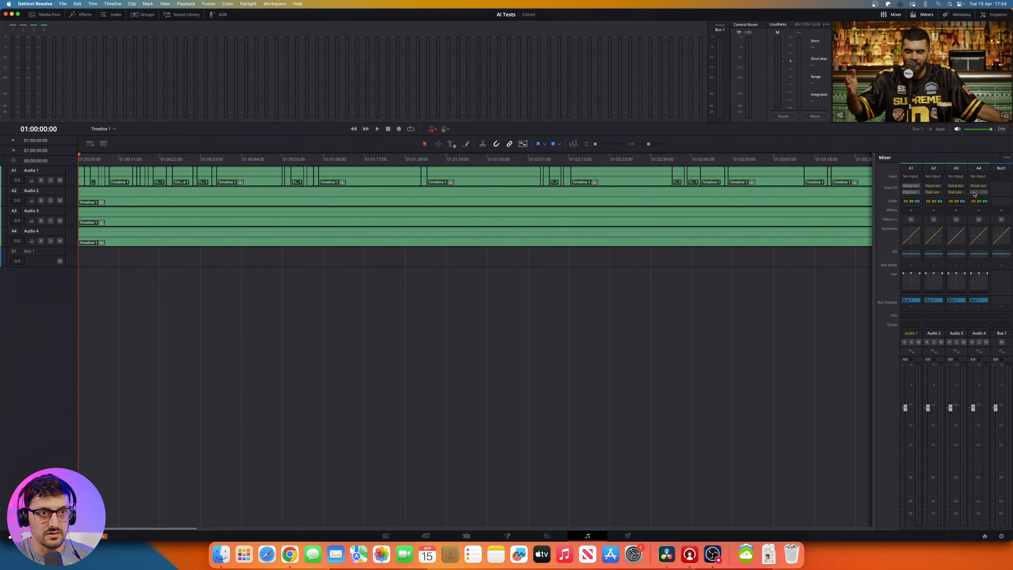
{"action": "left_click", "coordinate": [974, 193]}
{"action": "left_click", "coordinate": [466, 535]}
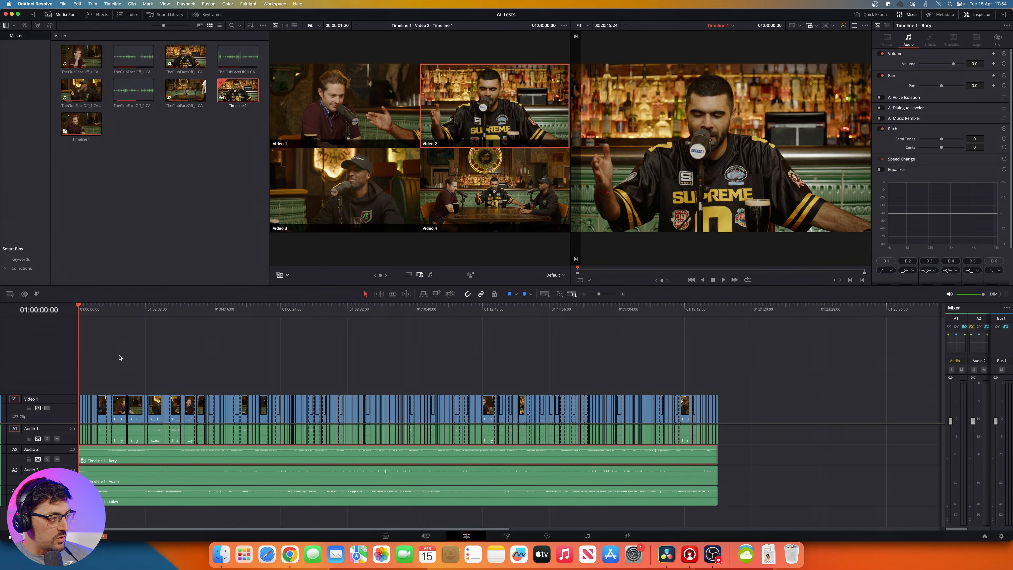
Step: Examine the short camera cuts and their audio angles between about 01:00:14:00 and 01:00:18:00
{"action": "key", "text": "super+equal"}
{"action": "key", "text": "super+equal"}
{"action": "key", "text": "super+equal"}
{"action": "key", "text": "super+equal"}
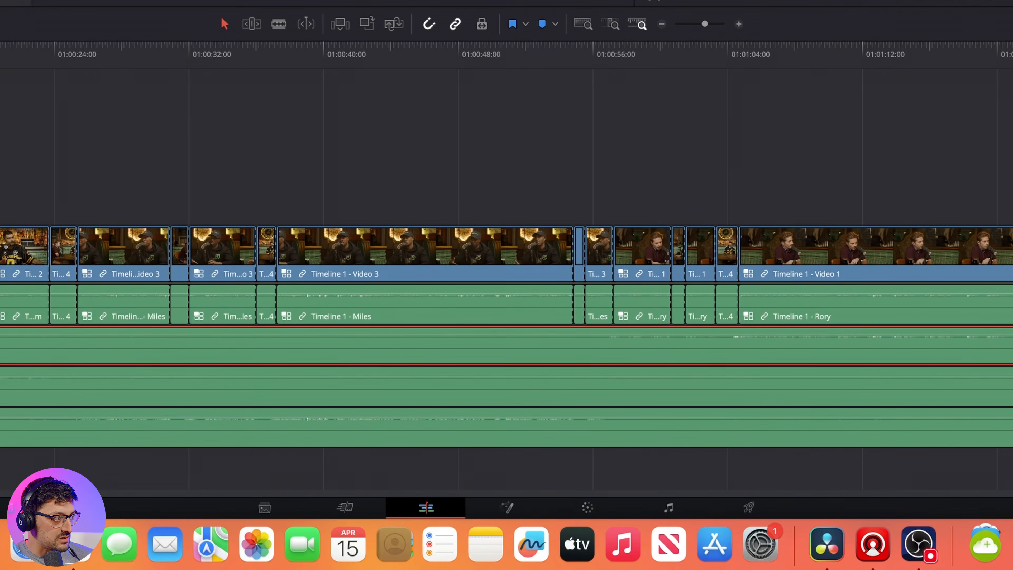
{"action": "key", "text": "super+equal"}
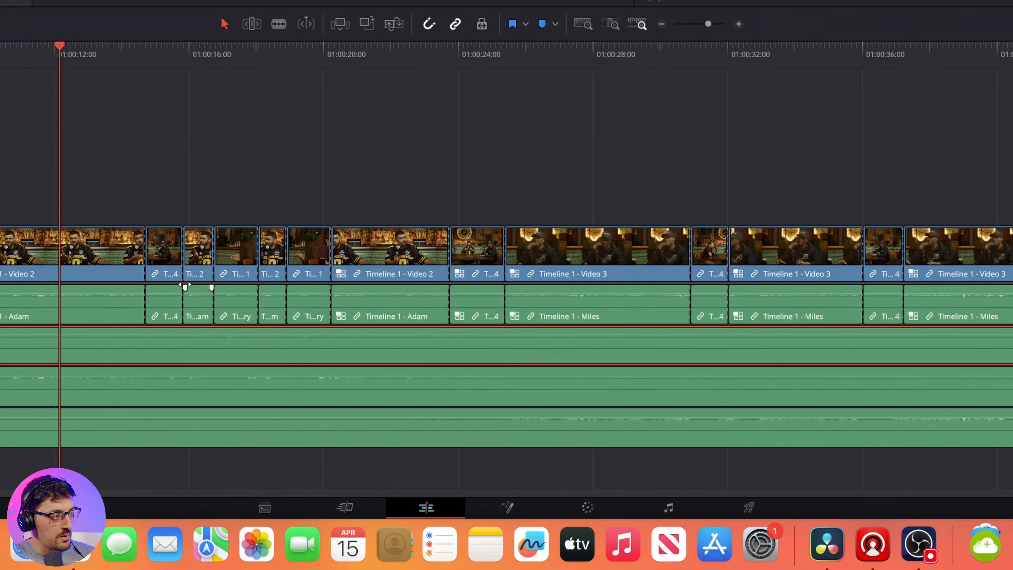
{"action": "left_click", "coordinate": [170, 46]}
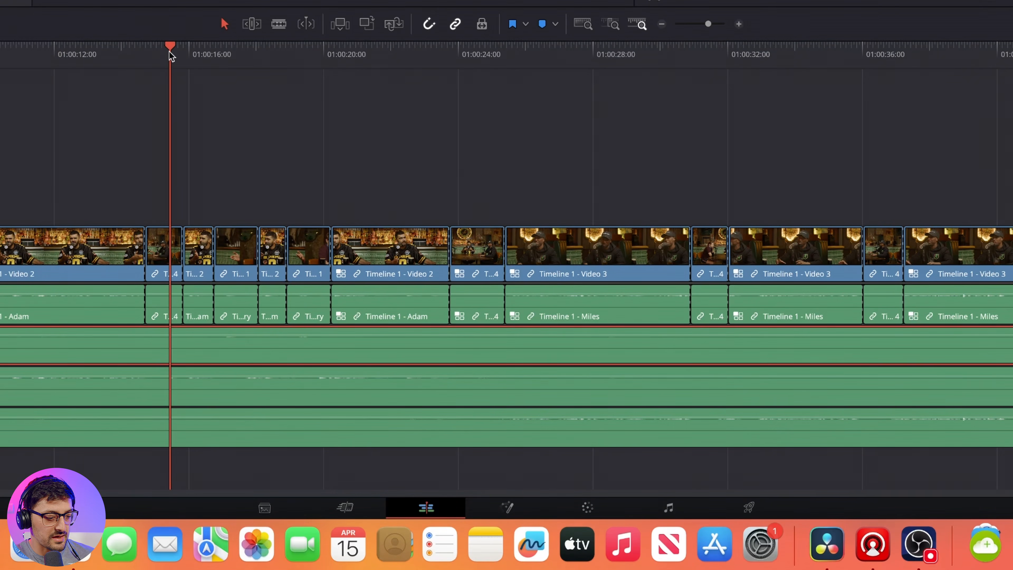
{"action": "key", "text": "super+equal"}
{"action": "key", "text": "super+equal"}
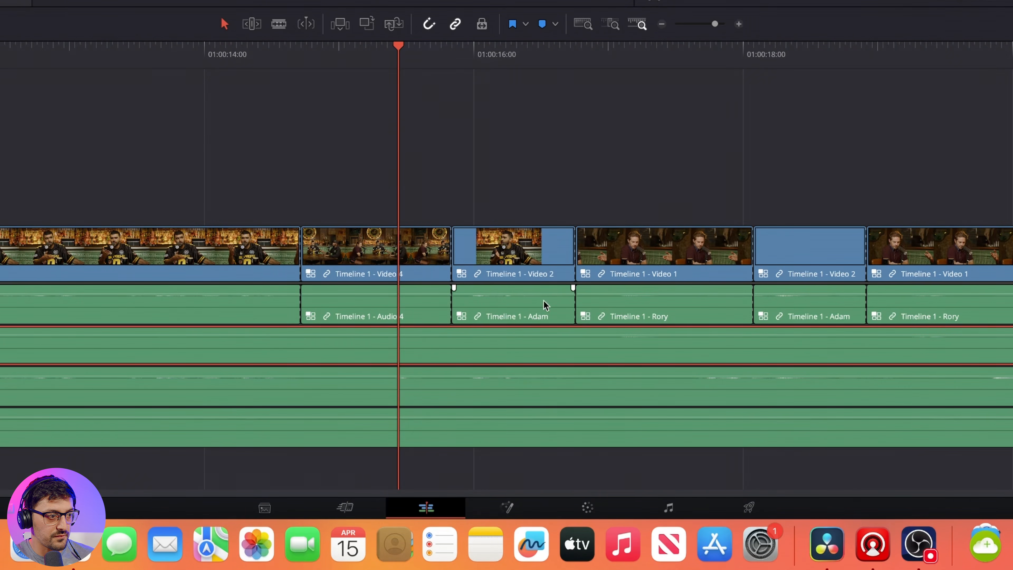
{"action": "left_click", "coordinate": [527, 64]}
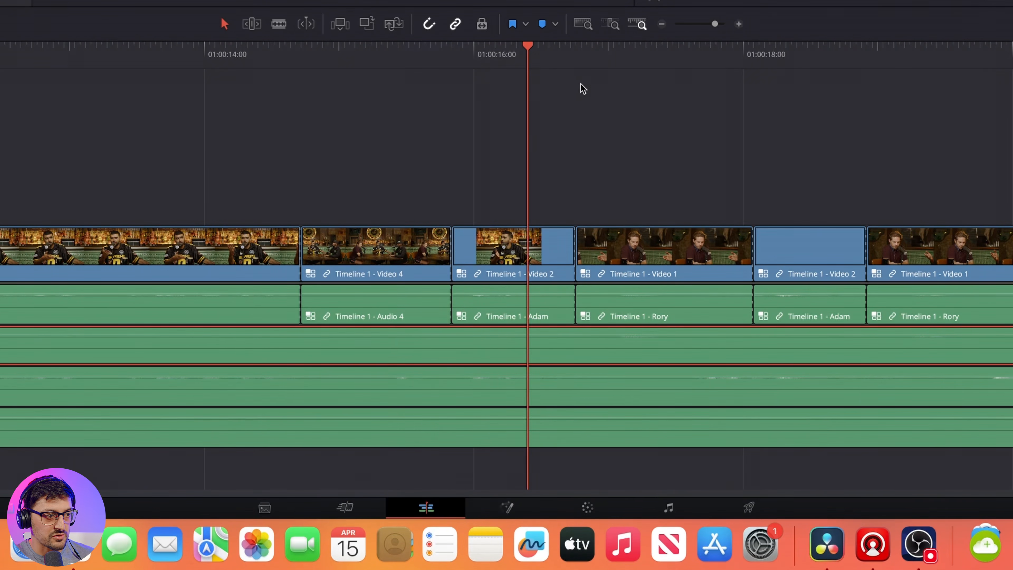
Step: Mute audio track 1, leaving the individual microphone tracks 2, 3 and 4 audible
{"action": "left_click", "coordinate": [690, 52]}
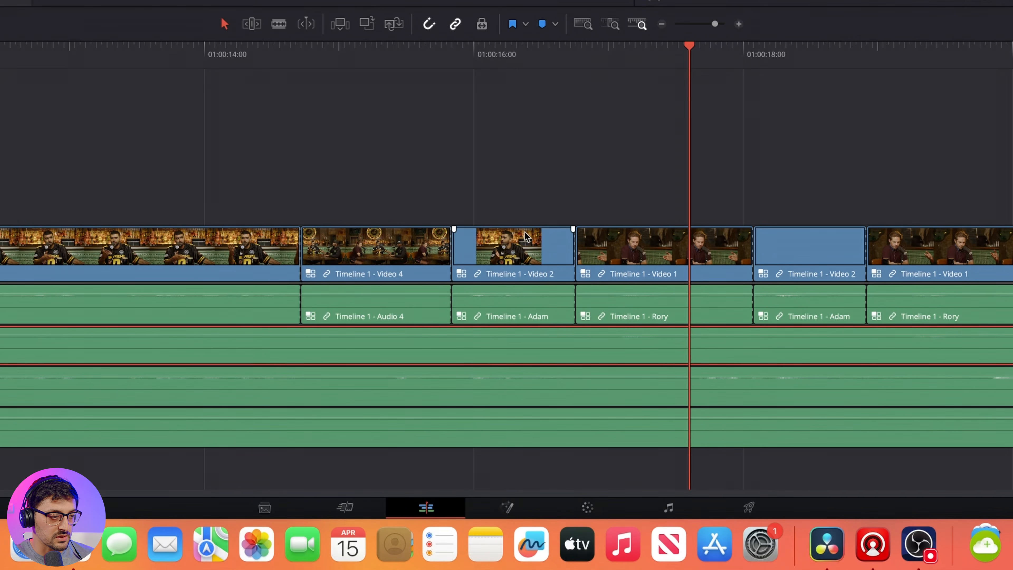
{"action": "left_click", "coordinate": [527, 65]}
{"action": "key", "text": "super+minus"}
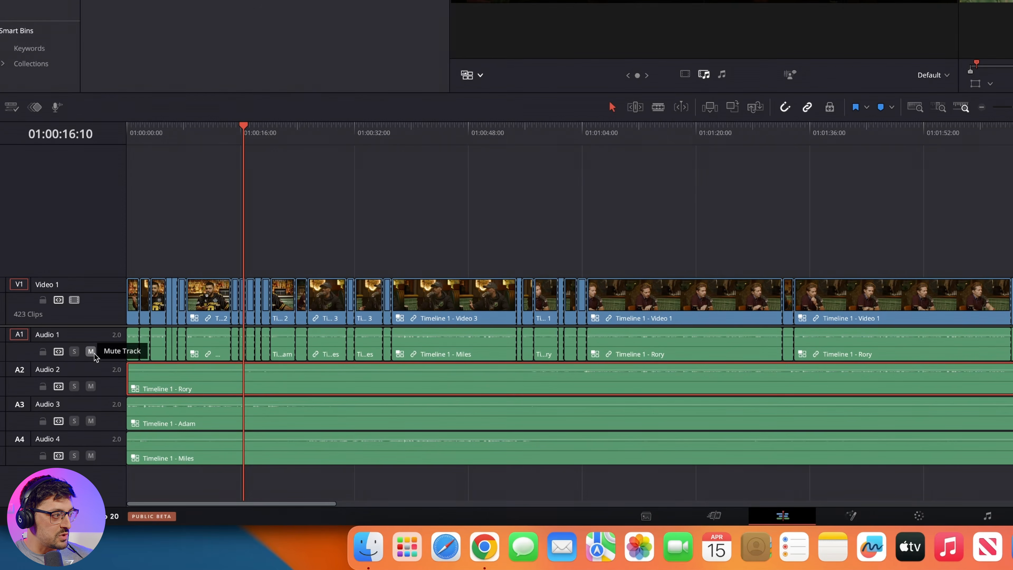
{"action": "left_click", "coordinate": [91, 352]}
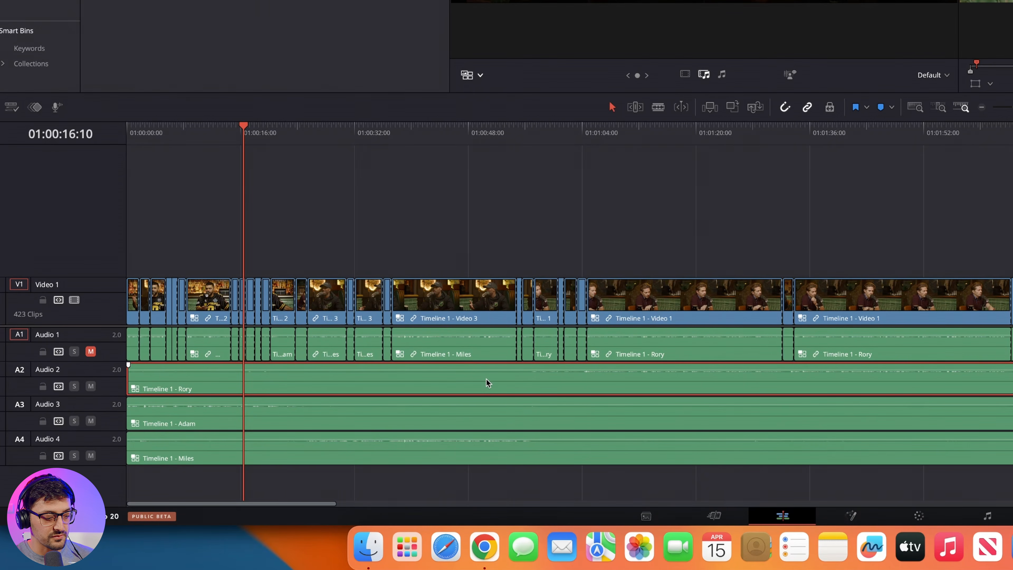
Step: Play back the switched camera edit from 01:00:14:18 to 01:00:33:12
{"action": "key", "text": "super+minus"}
{"action": "key", "text": "super+minus"}
{"action": "key", "text": "super+minus"}
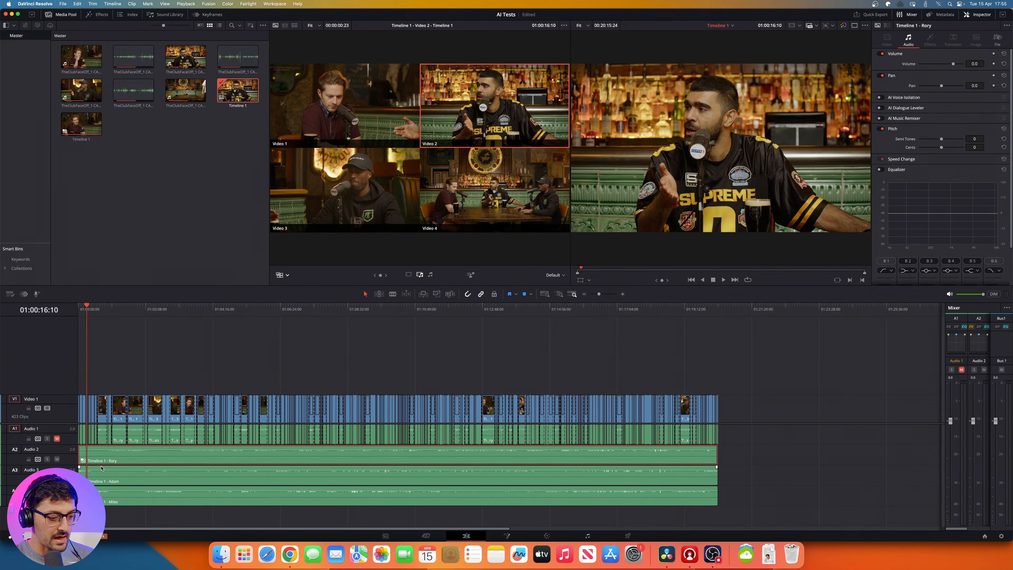
{"action": "key", "text": "super+equal"}
{"action": "key", "text": "super+equal"}
{"action": "key", "text": "super+equal"}
{"action": "key", "text": "super+equal"}
{"action": "key", "text": "super+equal"}
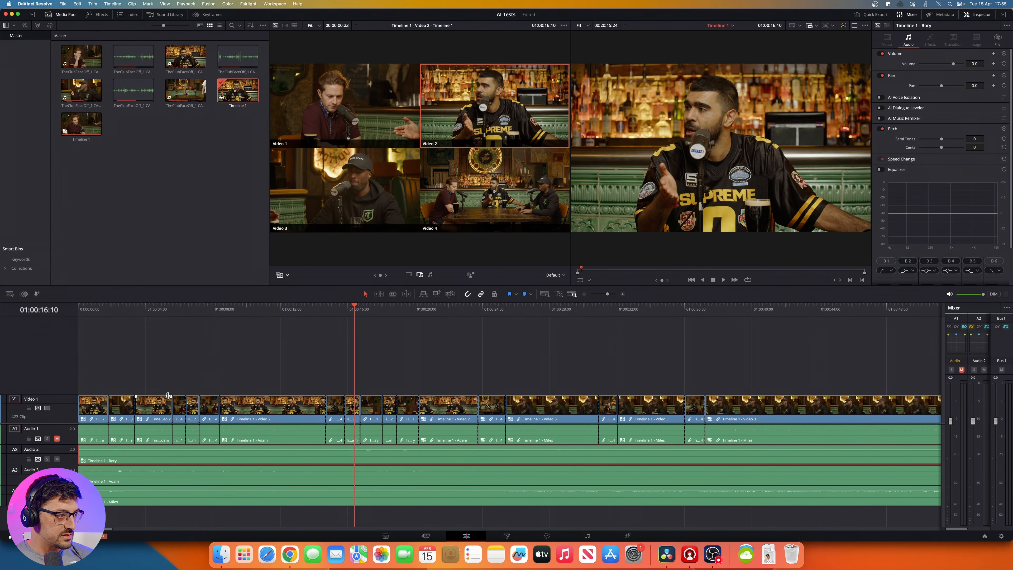
{"action": "left_click", "coordinate": [324, 311]}
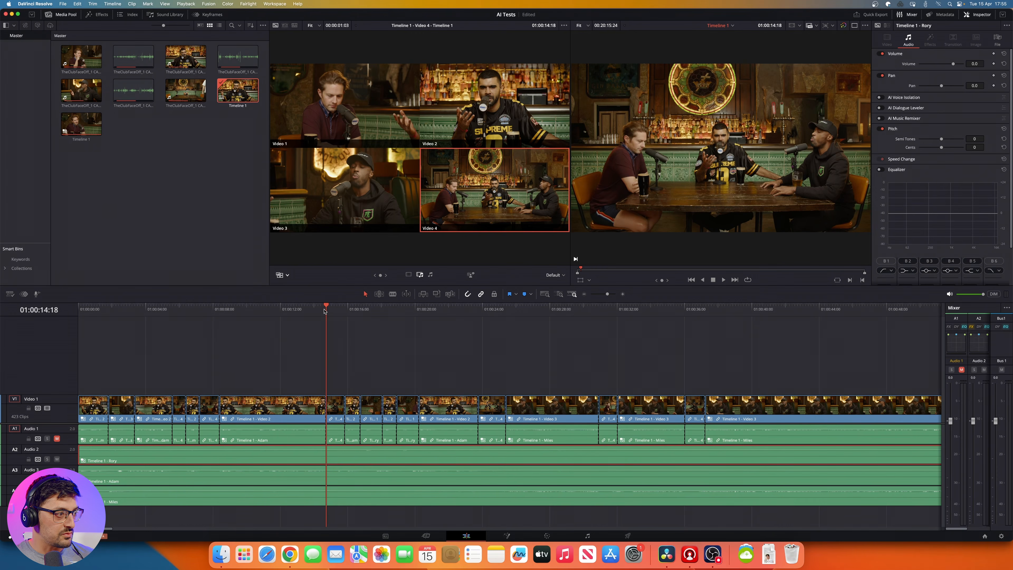
{"action": "key", "text": "space"}
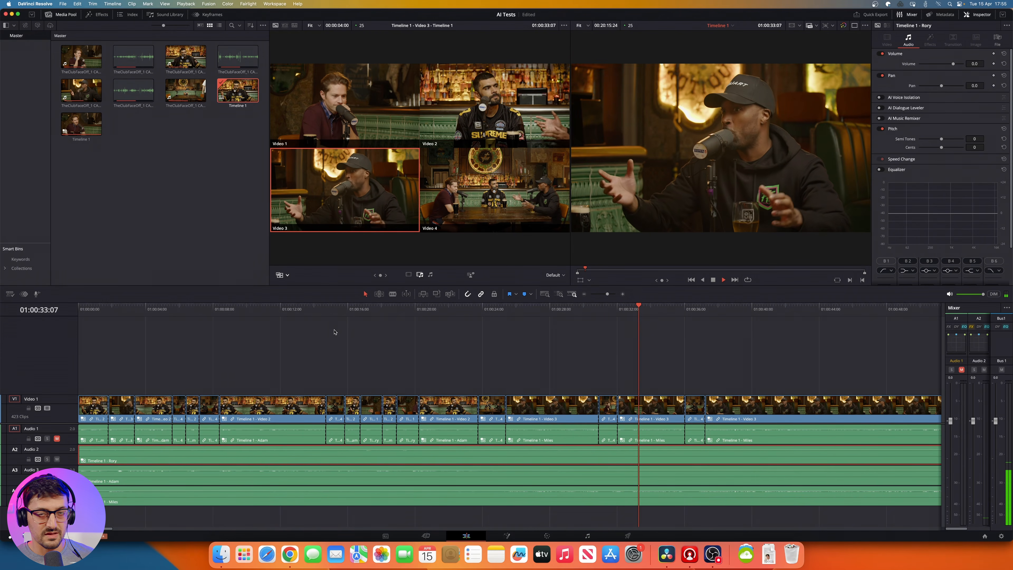
{"action": "key", "text": "space"}
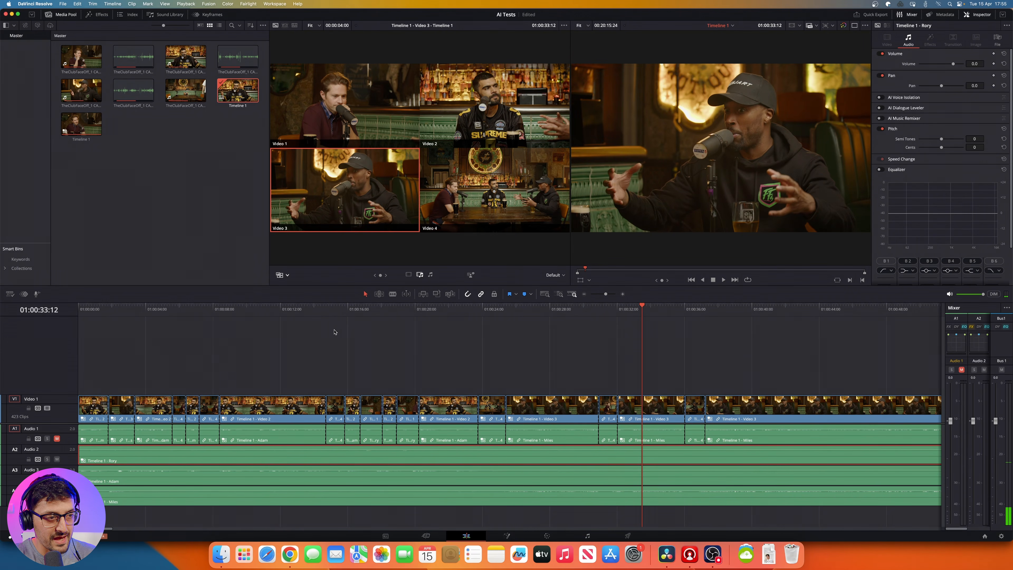
Step: Scrub through the long Video 1 shot to 01:01:28:01 and play the camera cuts from 01:02:37:21 to 01:02:48:13
{"action": "key", "text": "super+minus"}
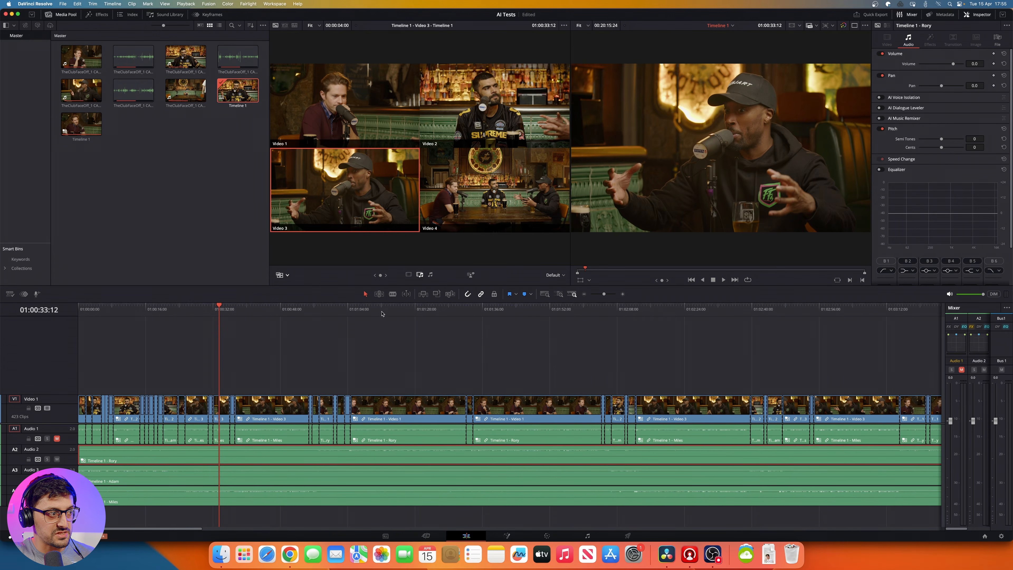
{"action": "left_click_drag", "start_coordinate": [382, 313], "coordinate": [448, 314]}
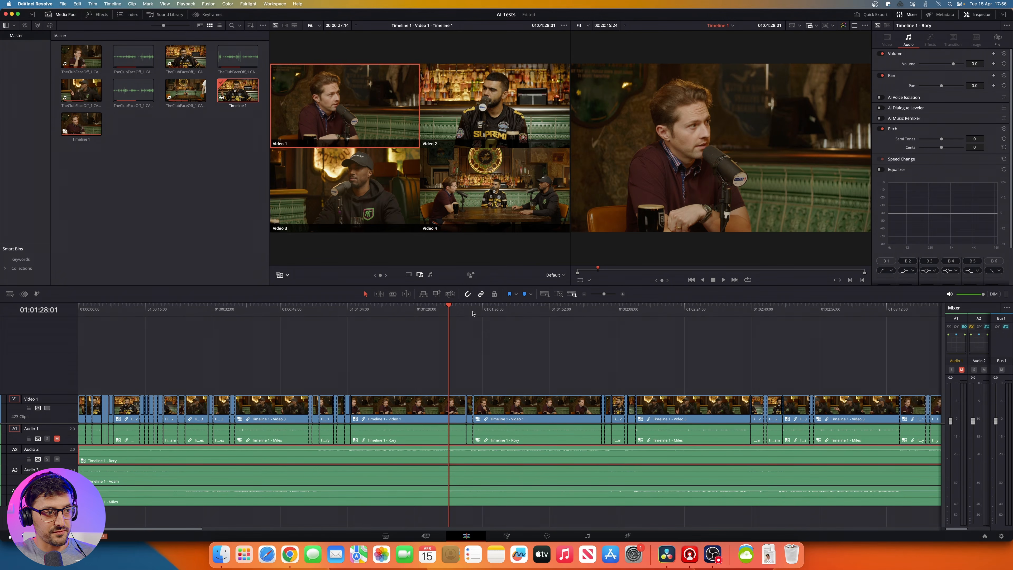
{"action": "key", "text": "super+minus"}
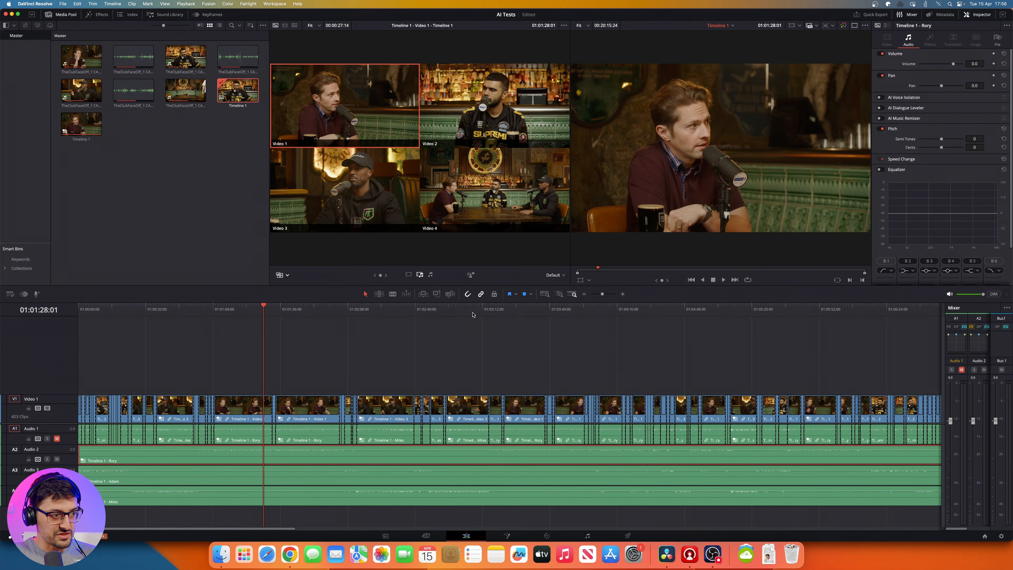
{"action": "left_click", "coordinate": [414, 310]}
{"action": "key", "text": "super+equal"}
{"action": "key", "text": "super+equal"}
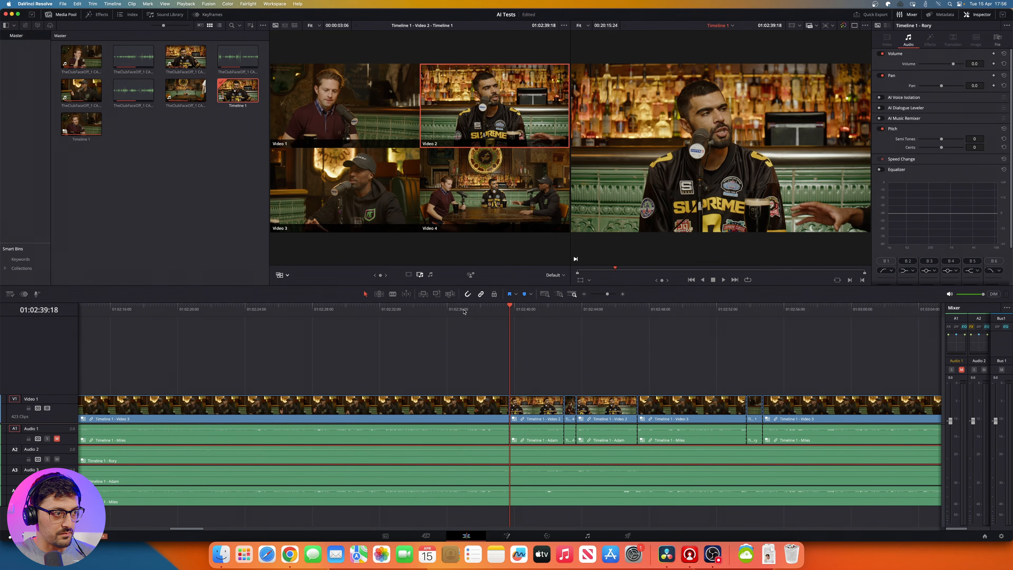
{"action": "left_click", "coordinate": [478, 308]}
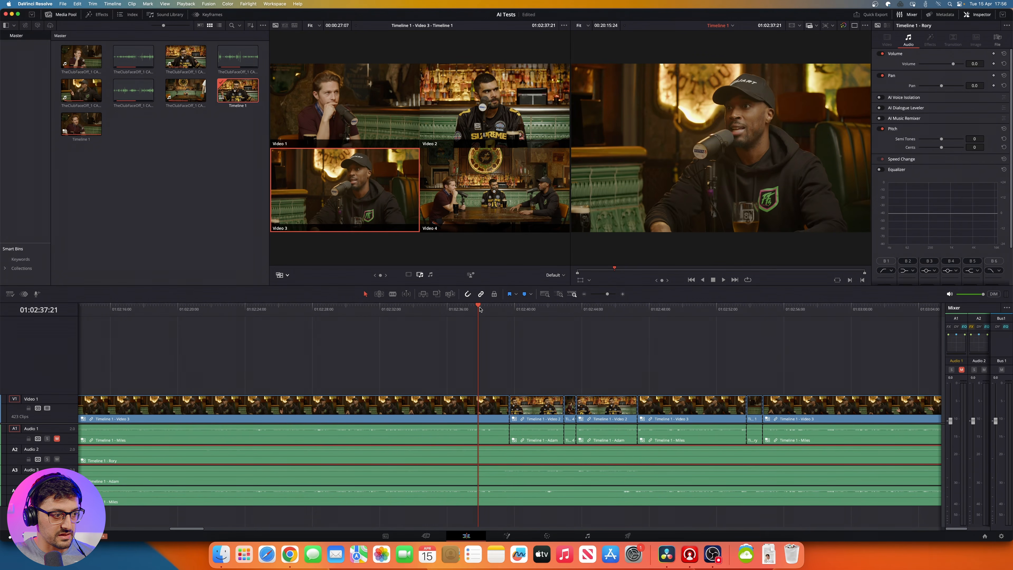
{"action": "key", "text": "space"}
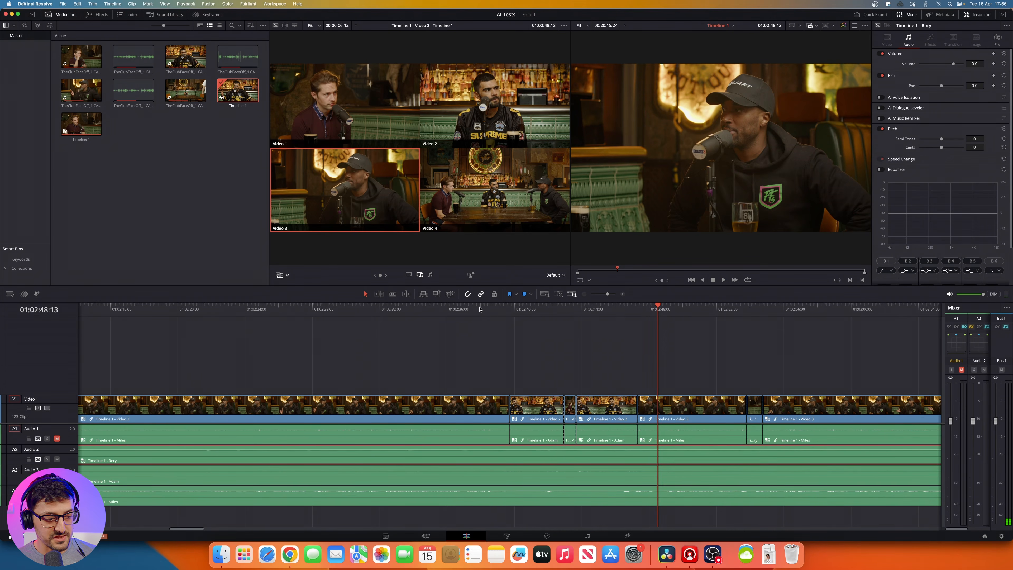
{"action": "key", "text": "super+minus"}
{"action": "key", "text": "super+minus"}
{"action": "key", "text": "super+minus"}
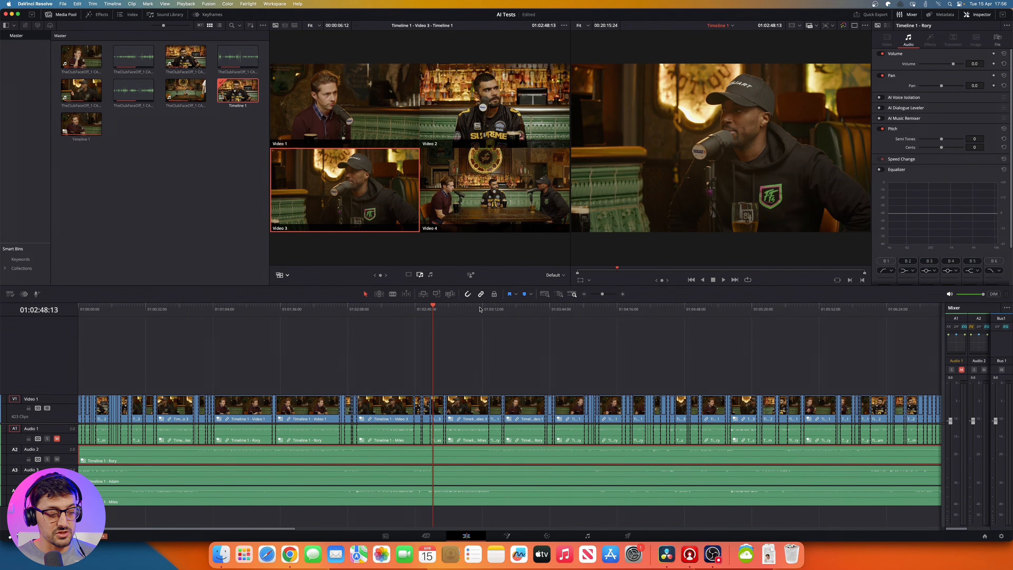
{"action": "key", "text": "super+minus"}
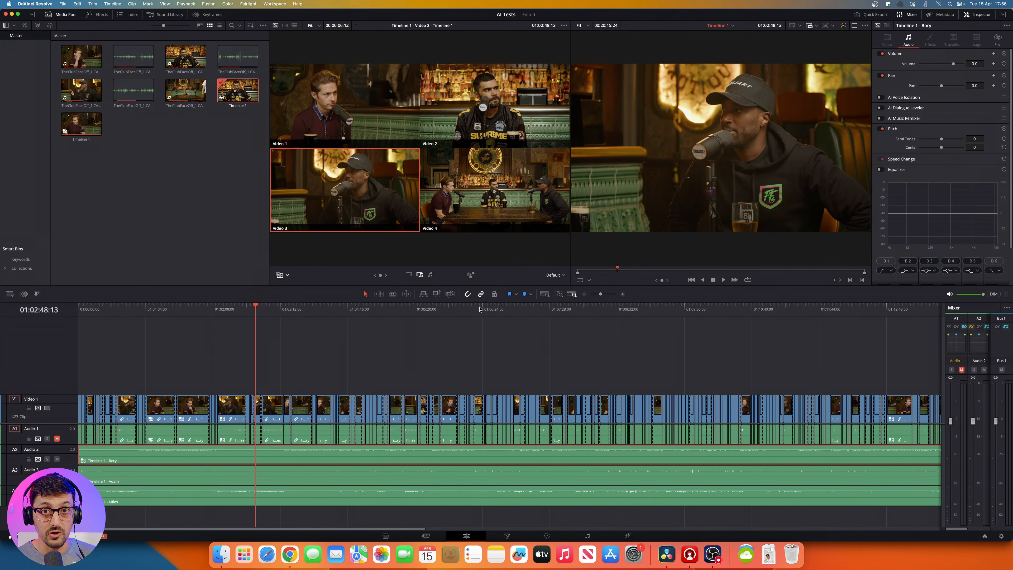
{"action": "key", "text": "super+minus"}
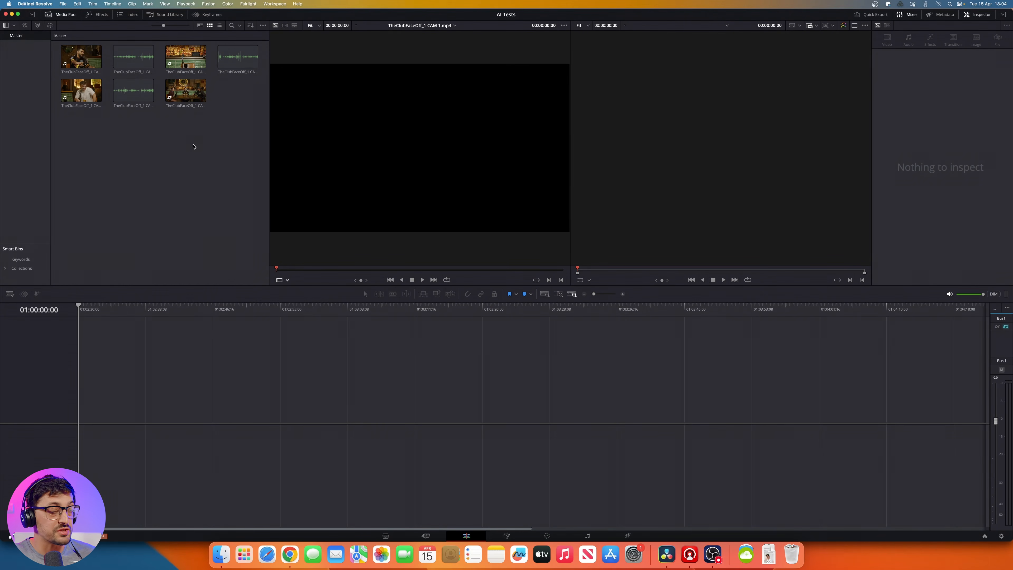
Step: Preview TheClubFaceOff_1 CAM 1.mp4 in the source viewer, playing a short section around 15:51:13:17
{"action": "left_click", "coordinate": [85, 64]}
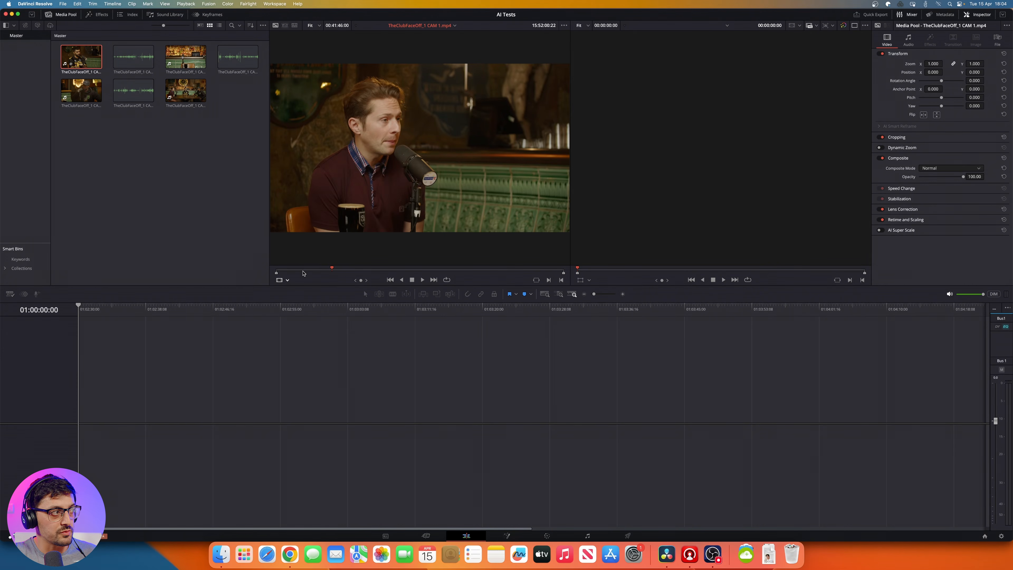
{"action": "left_click_drag", "start_coordinate": [304, 271], "coordinate": [326, 272]}
{"action": "key", "text": "space"}
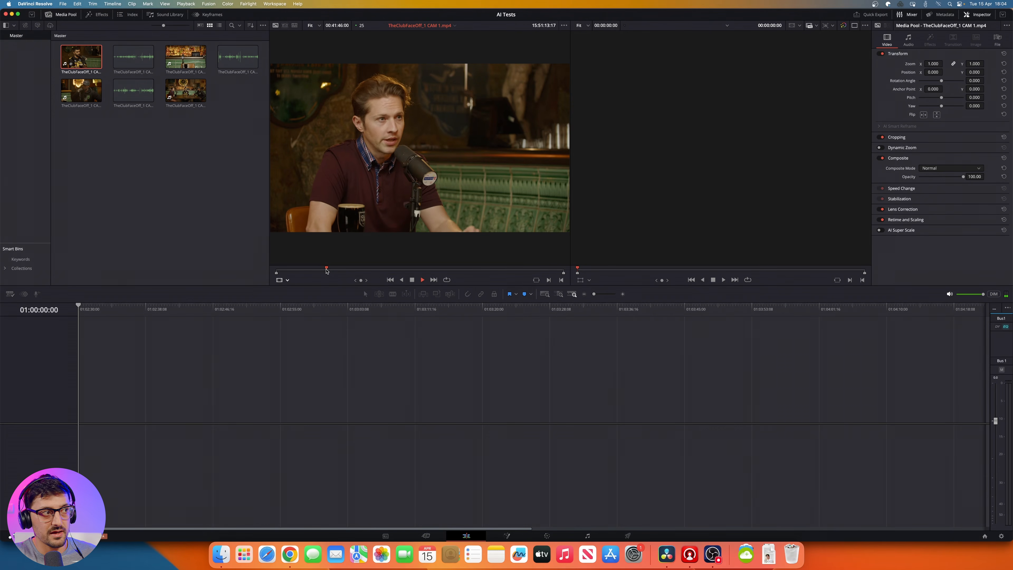
{"action": "key", "text": "space"}
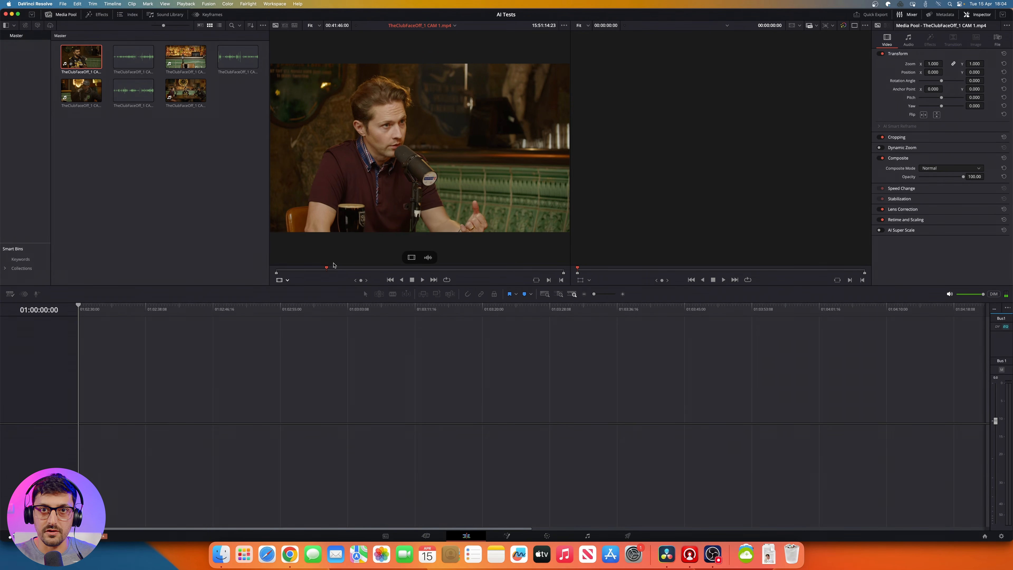
{"action": "left_click", "coordinate": [185, 192]}
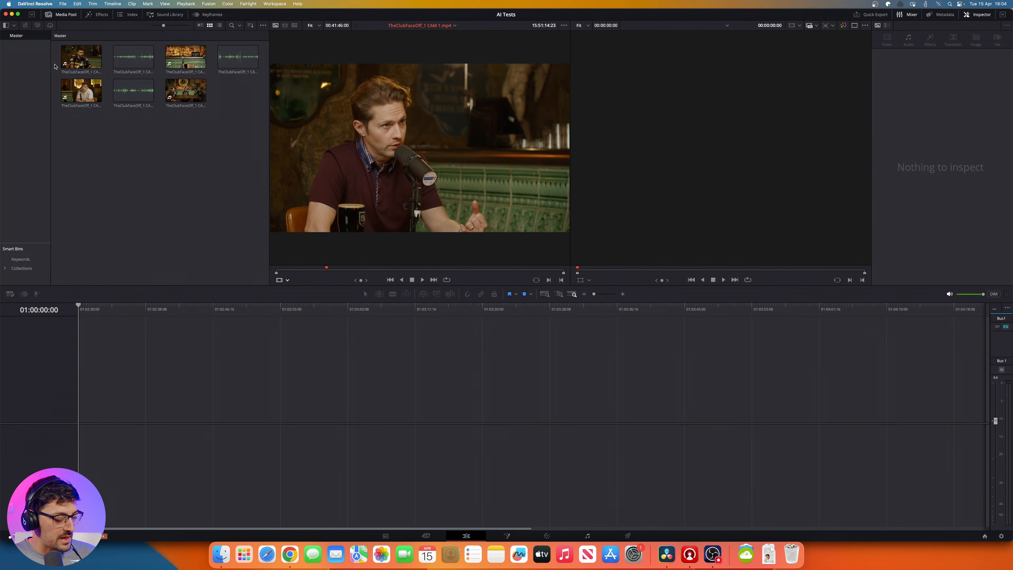
Step: Start a new multicam clip from the four camera video clips in the Master bin and name it Multicam
{"action": "left_click", "coordinate": [86, 57]}
{"action": "left_click", "coordinate": [85, 90], "text": "super"}
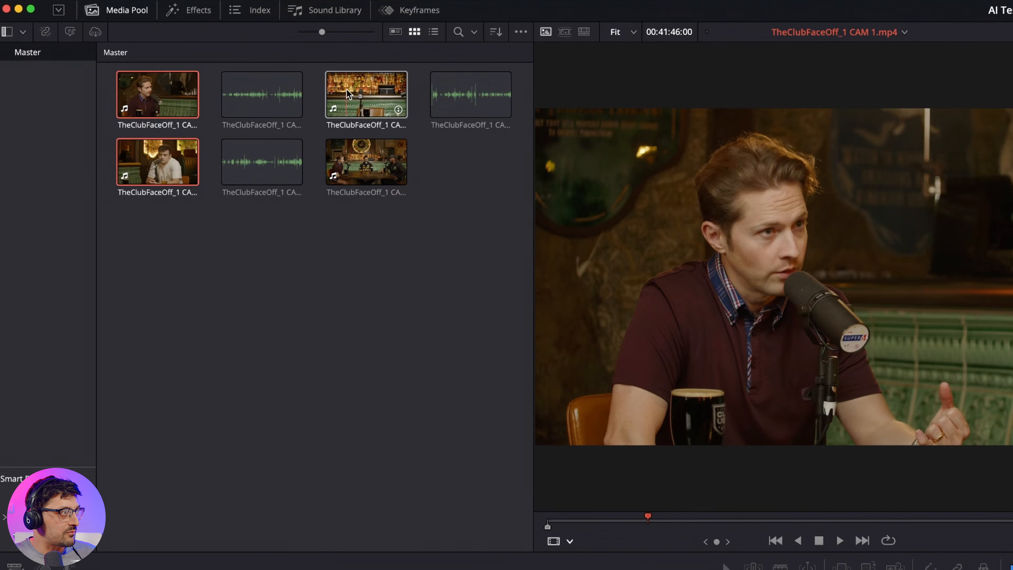
{"action": "left_click", "coordinate": [346, 90], "text": "super"}
{"action": "left_click", "coordinate": [370, 164], "text": "super"}
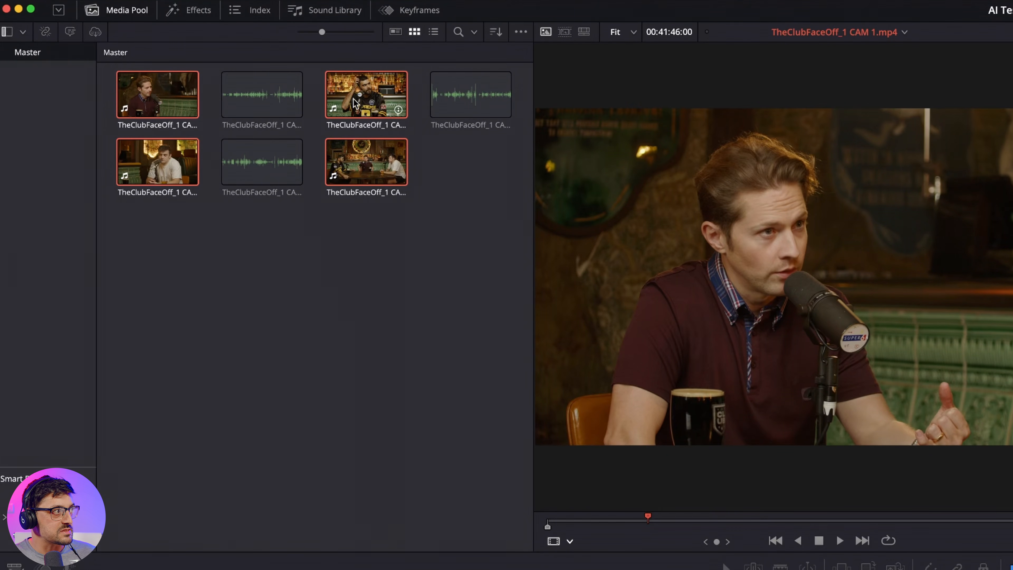
{"action": "right_click", "coordinate": [369, 103]}
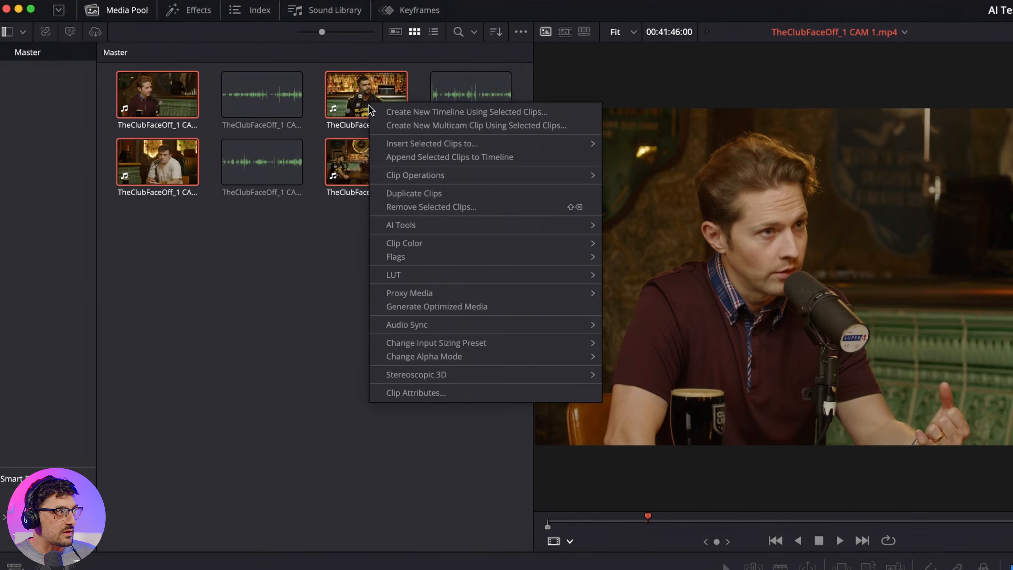
{"action": "left_click", "coordinate": [465, 127]}
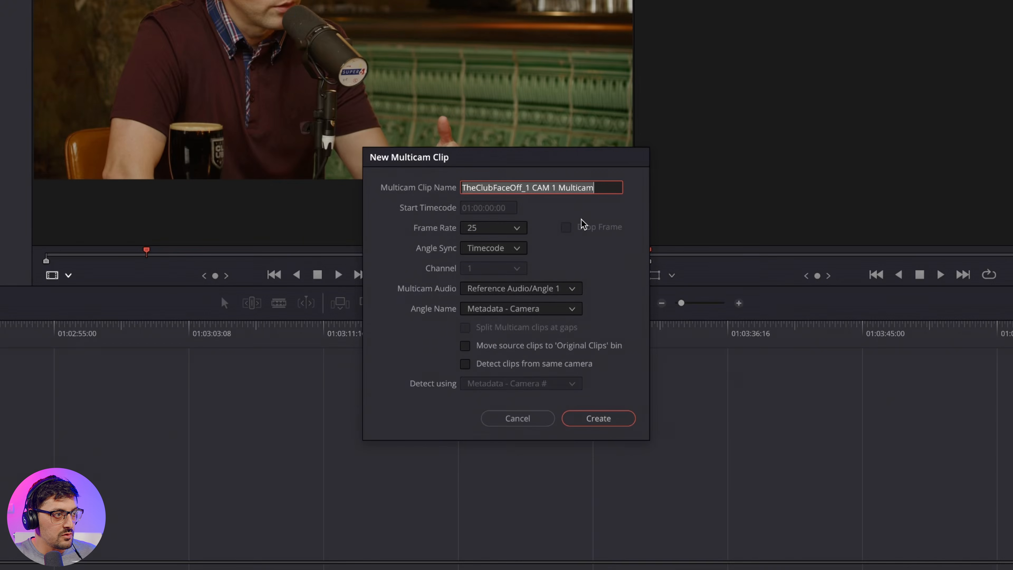
{"action": "left_click_drag", "start_coordinate": [557, 188], "coordinate": [389, 193]}
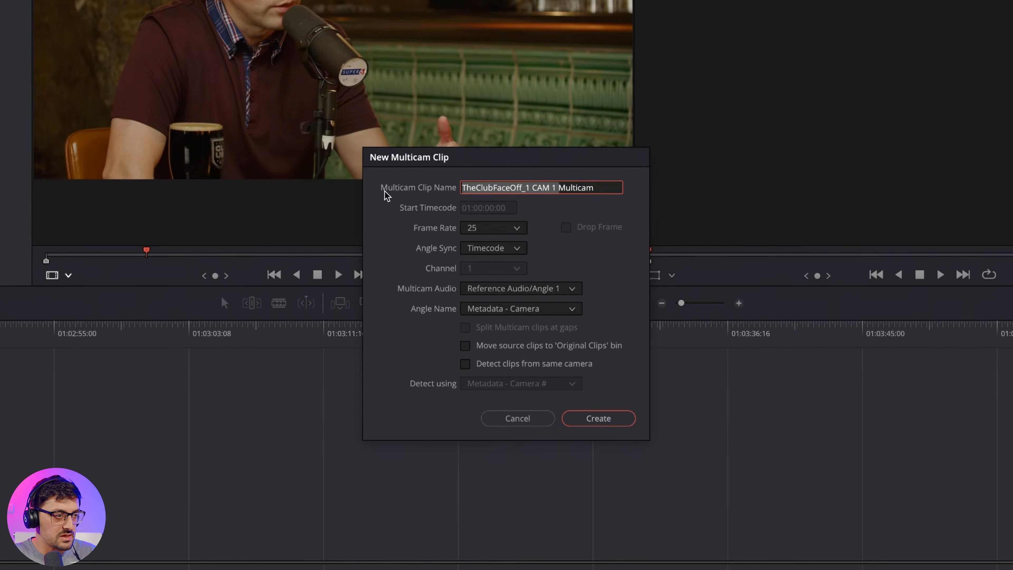
{"action": "key", "text": "BackSpace"}
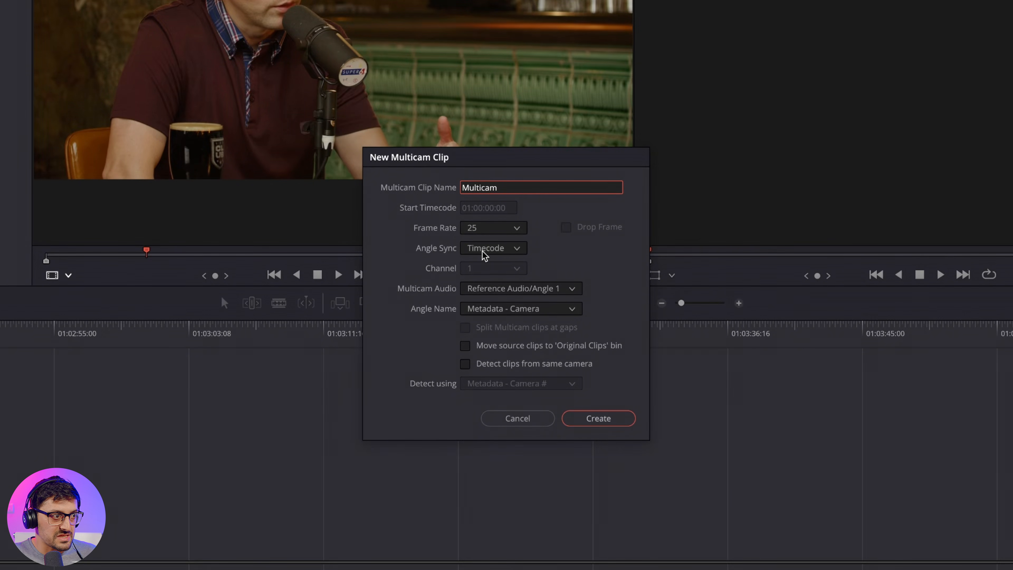
Step: Create the multicam clip with Timecode sync, Reference Audio/Angle 1 audio and Metadata - Camera angle names, without moving source clips to the 'Original Clips' bin
{"action": "left_click", "coordinate": [490, 249]}
{"action": "left_click", "coordinate": [492, 297]}
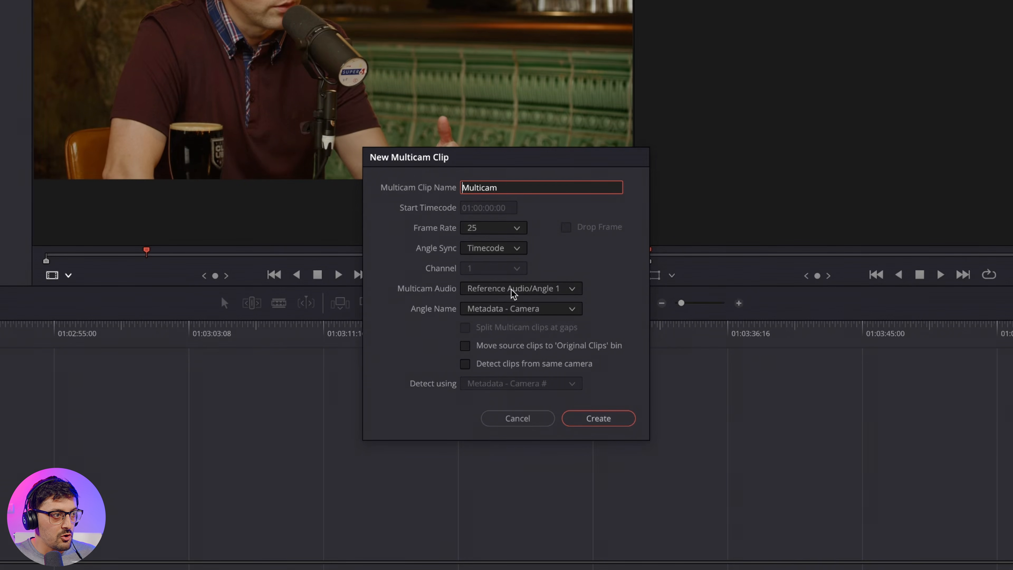
{"action": "left_click", "coordinate": [492, 290]}
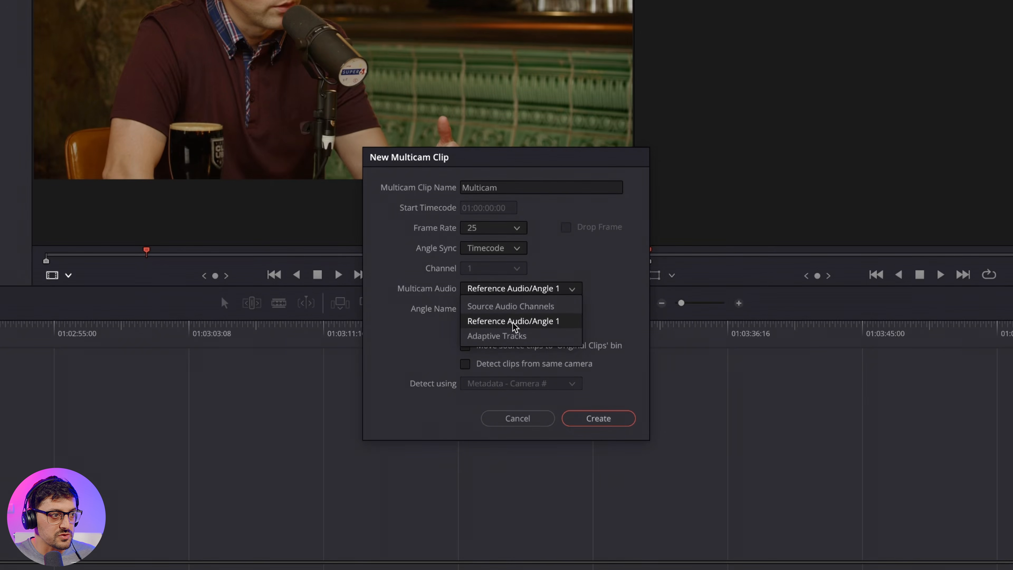
{"action": "left_click", "coordinate": [527, 325]}
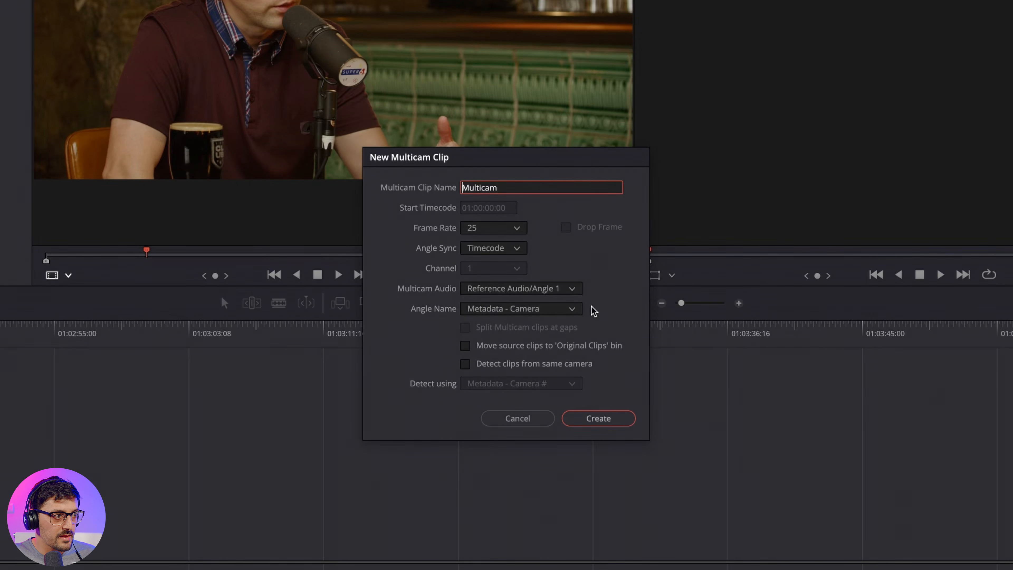
{"action": "left_click", "coordinate": [495, 315]}
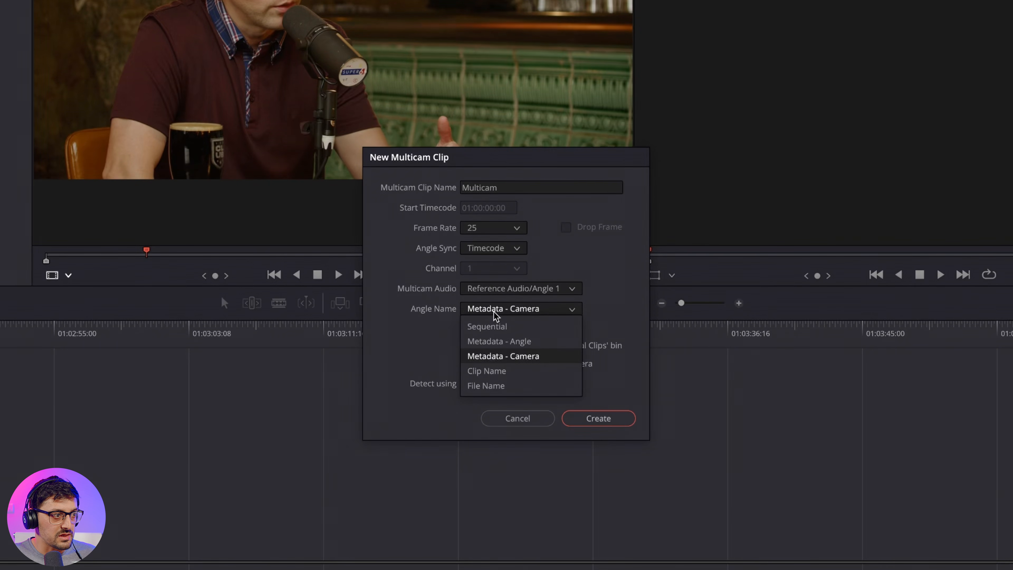
{"action": "left_click", "coordinate": [524, 356]}
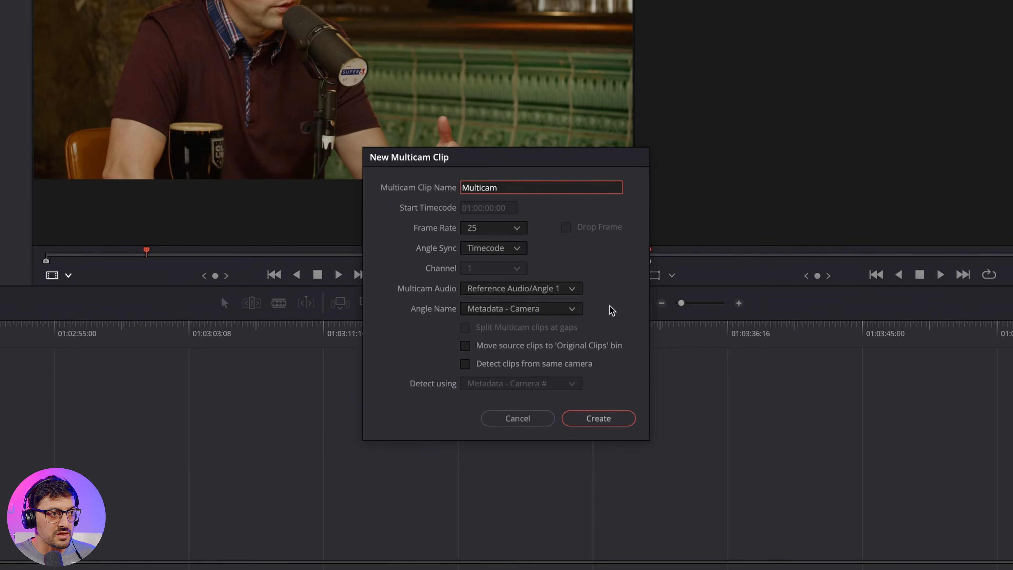
{"action": "left_click", "coordinate": [470, 347]}
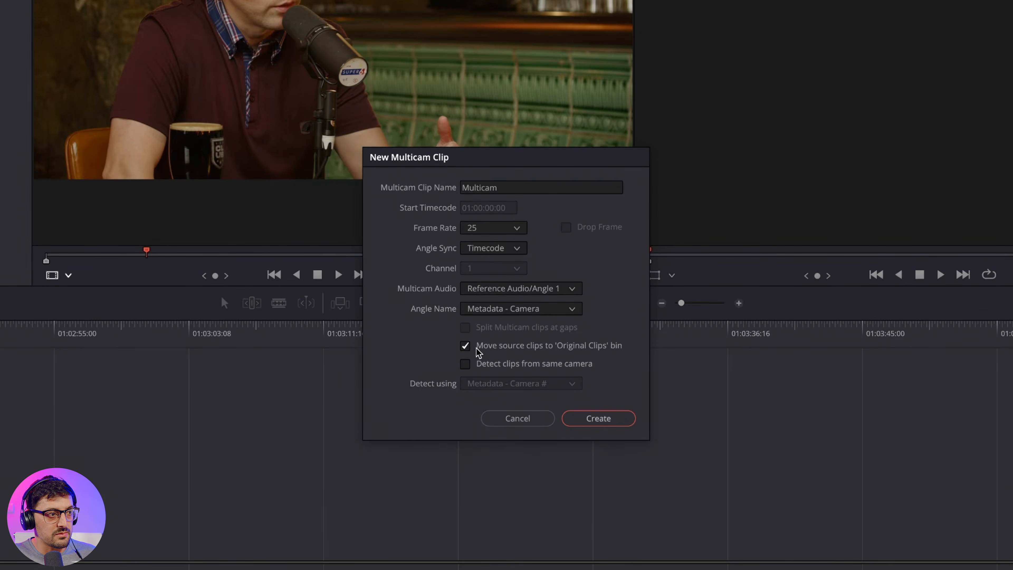
{"action": "left_click", "coordinate": [467, 346]}
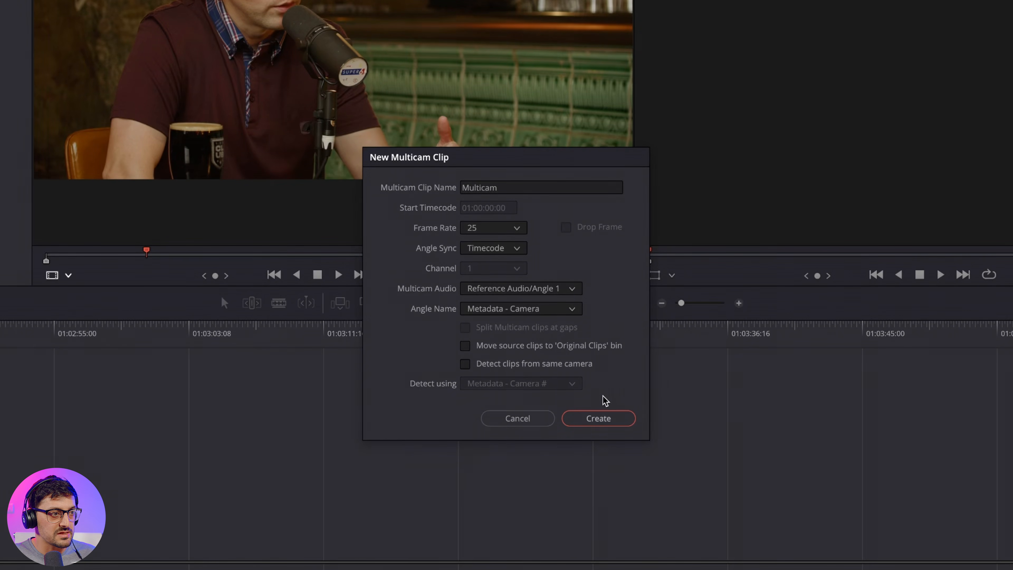
{"action": "left_click", "coordinate": [611, 419]}
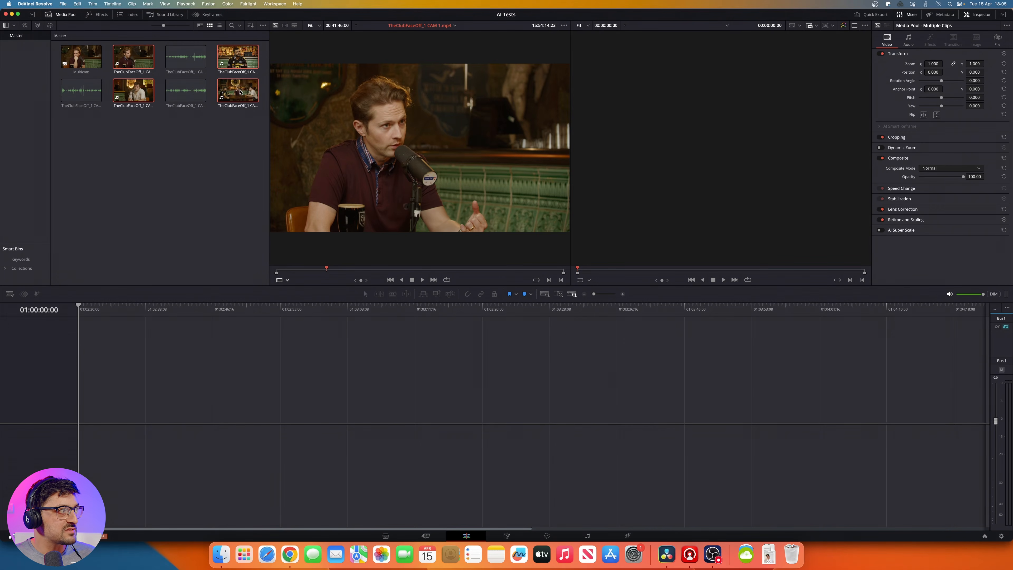
Step: Place the Multicam clip from the Master bin at the start of the empty timeline
{"action": "left_click", "coordinate": [80, 60]}
{"action": "left_click_drag", "start_coordinate": [81, 60], "coordinate": [81, 411]}
{"action": "left_click", "coordinate": [115, 409]}
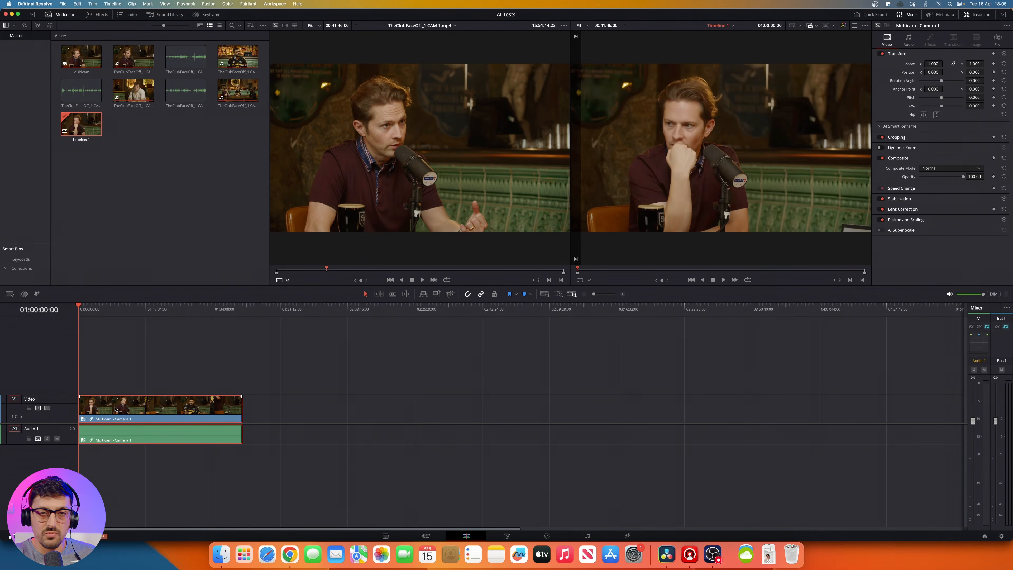
Step: Open the Multicam clip in its own timeline, inspect the Camera 1 to Camera 4 audio tracks, and return to Timeline 1
{"action": "right_click", "coordinate": [116, 409]}
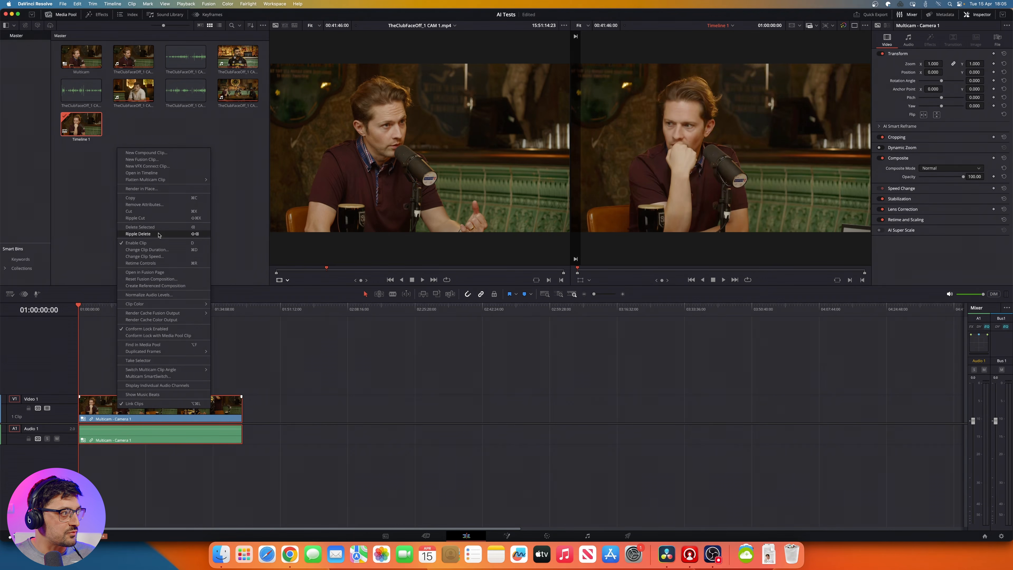
{"action": "left_click", "coordinate": [144, 172]}
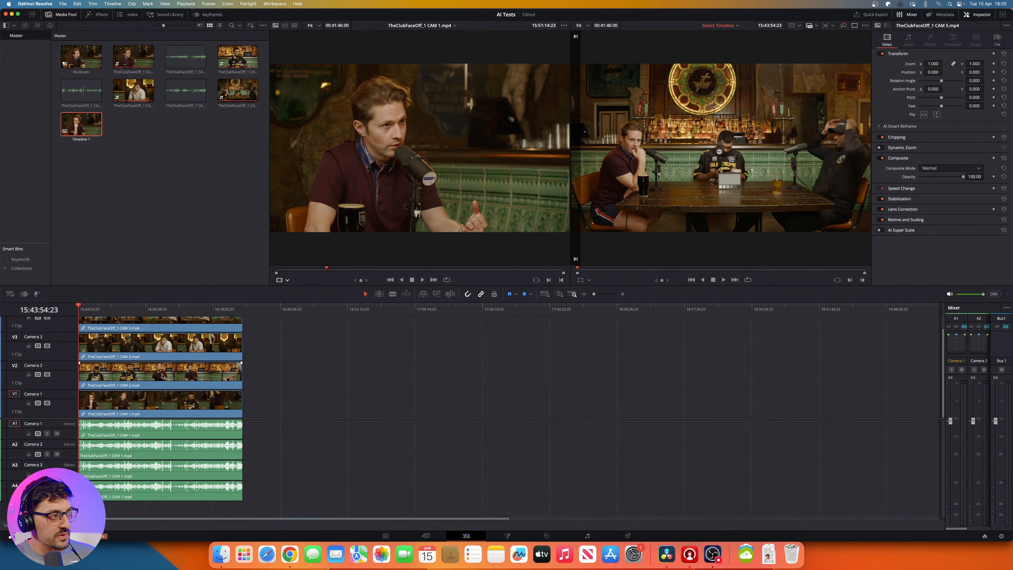
{"action": "scroll", "coordinate": [162, 367], "scroll_direction": "up", "scroll_amount": 2}
{"action": "scroll", "coordinate": [160, 346], "scroll_direction": "down", "scroll_amount": 1}
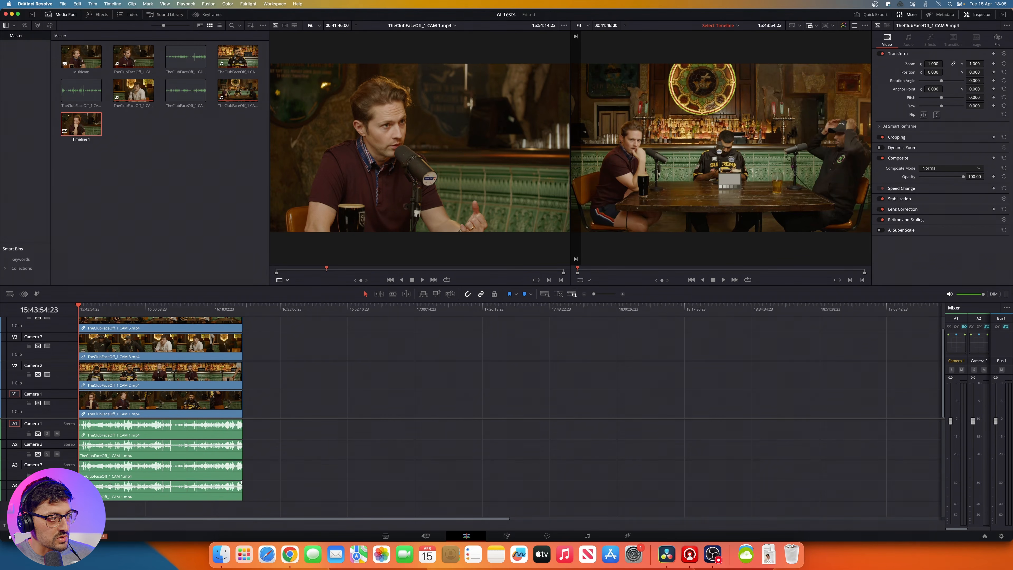
{"action": "left_click", "coordinate": [106, 475]}
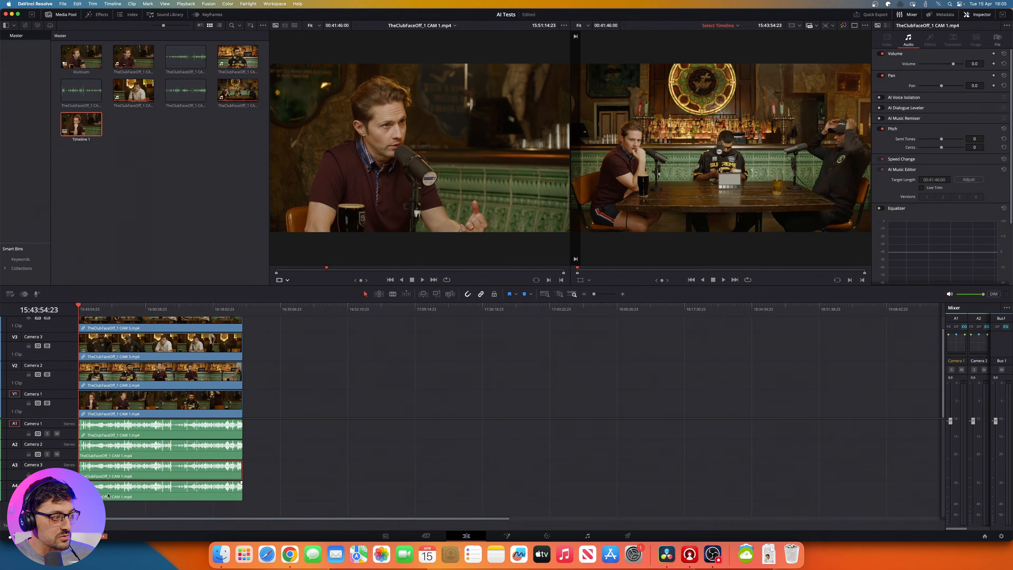
{"action": "left_click", "coordinate": [108, 495]}
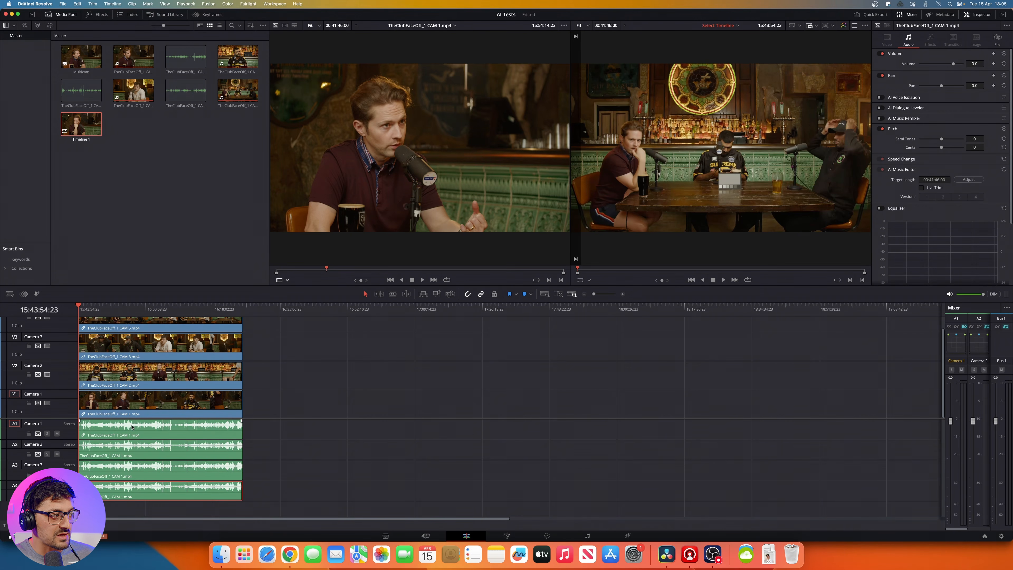
{"action": "left_click", "coordinate": [121, 430]}
{"action": "left_click", "coordinate": [329, 429]}
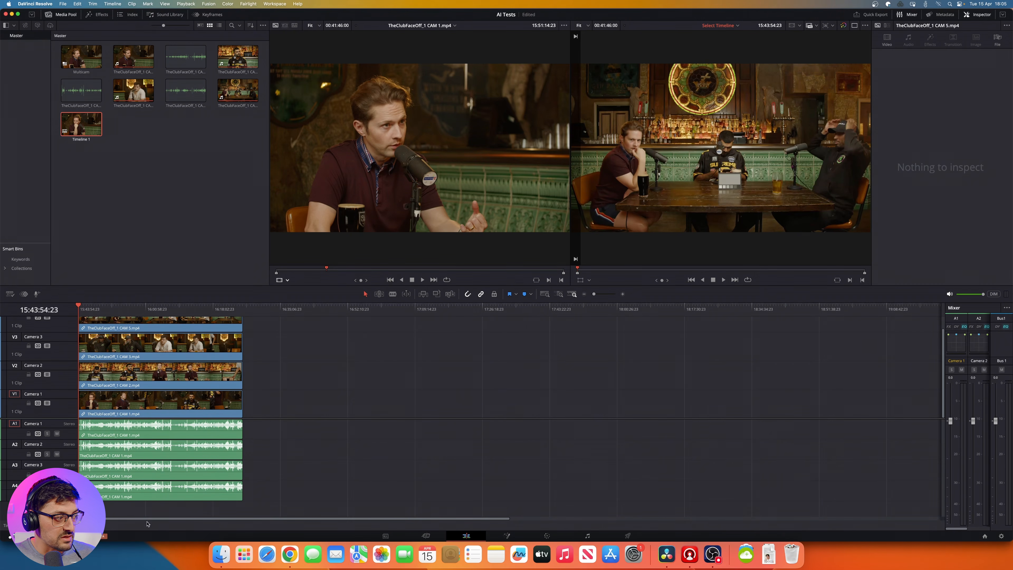
{"action": "double_click", "coordinate": [14, 525]}
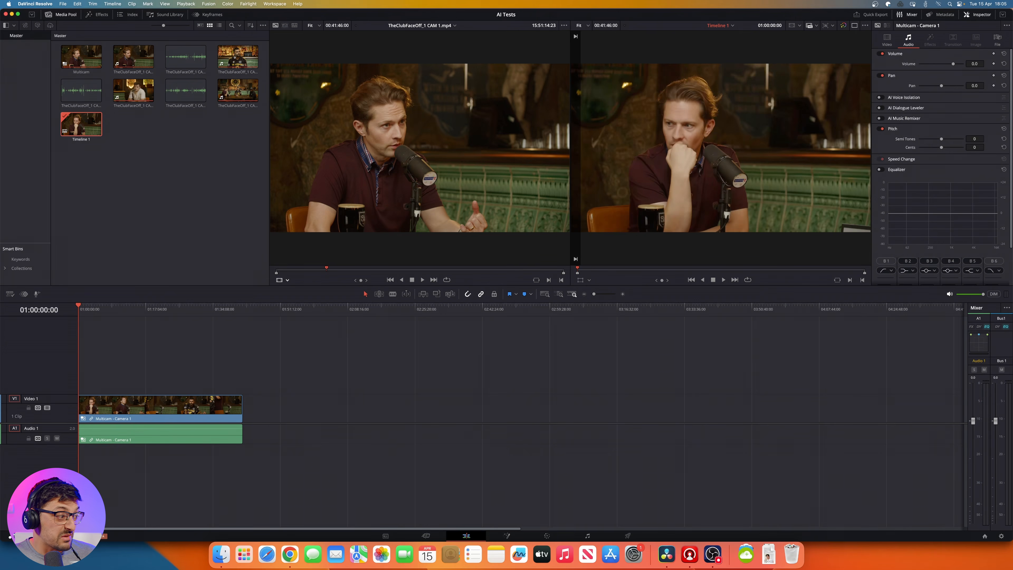
Step: Split the multicam clip at 01:04:01:16, delete the part before the cut, and move the remainder to the timeline start
{"action": "left_click", "coordinate": [84, 310]}
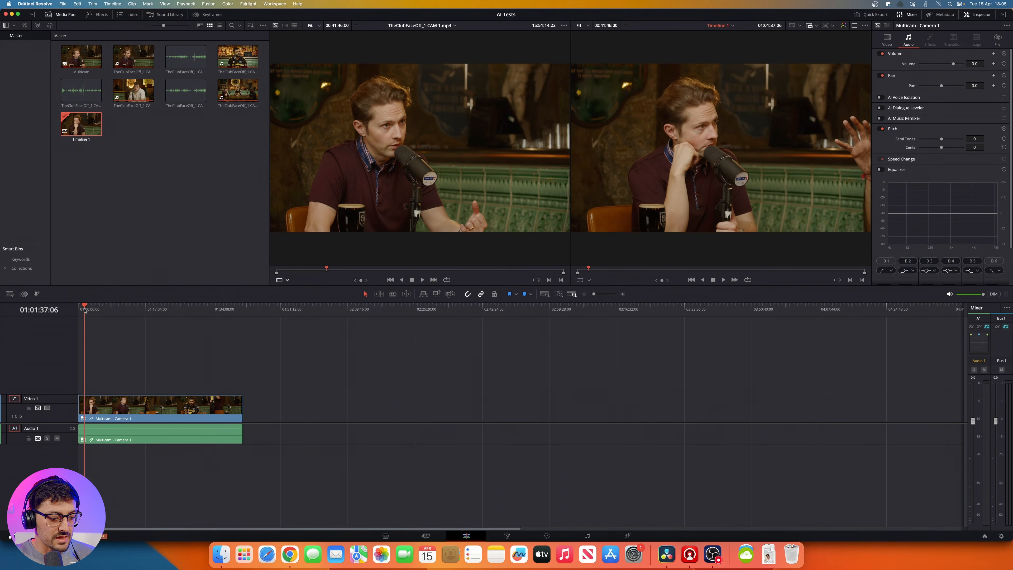
{"action": "key", "text": "super+equal"}
{"action": "key", "text": "super+equal"}
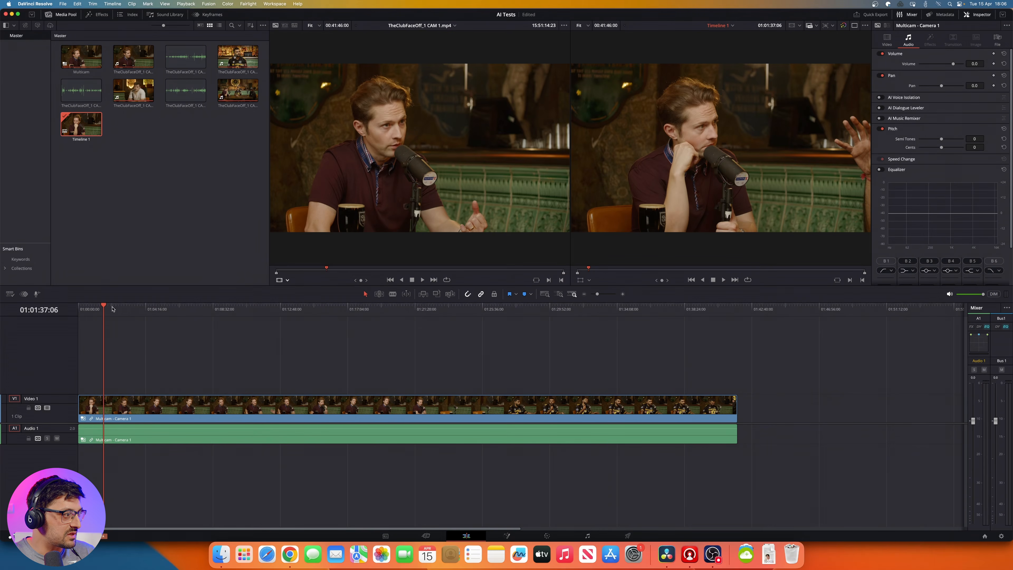
{"action": "left_click", "coordinate": [112, 307]}
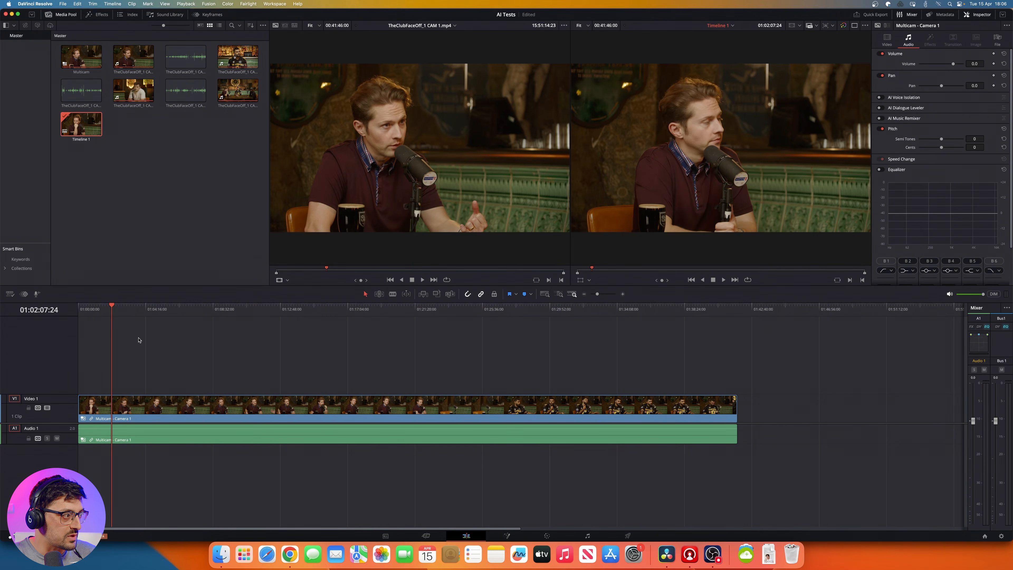
{"action": "left_click_drag", "start_coordinate": [123, 308], "coordinate": [142, 309]}
{"action": "key", "text": "space"}
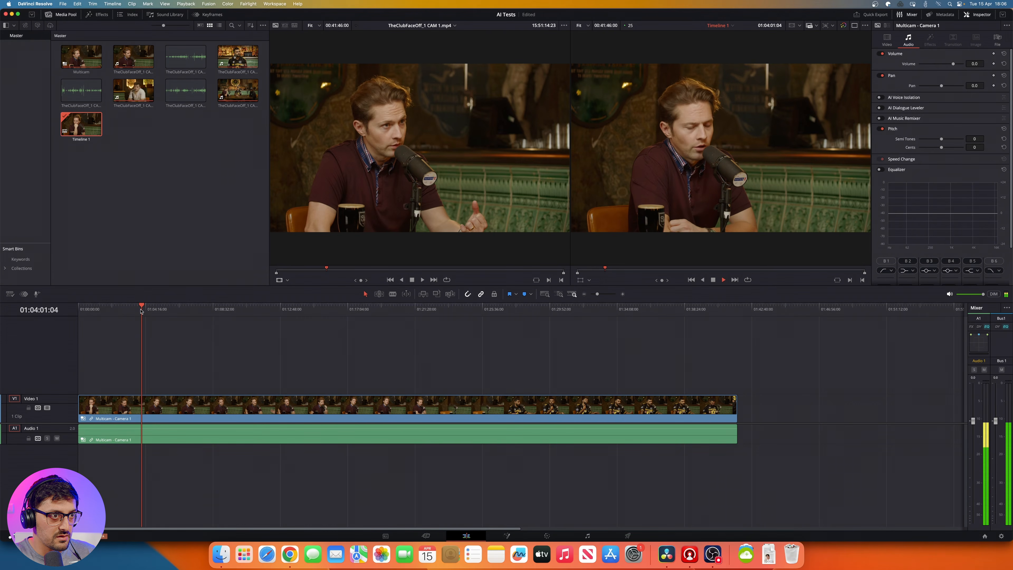
{"action": "key", "text": "super+b"}
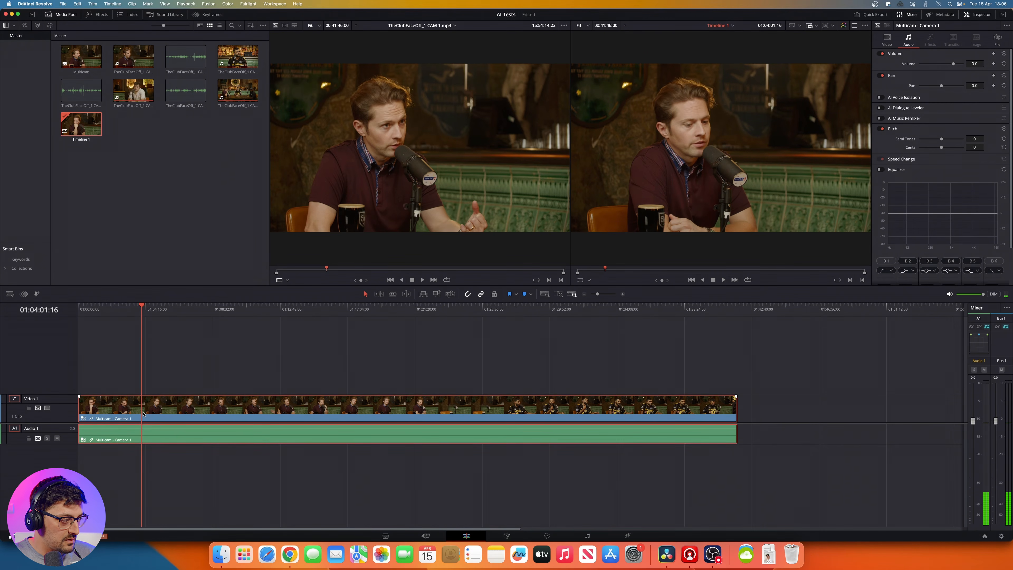
{"action": "left_click", "coordinate": [122, 416]}
{"action": "key", "text": "BackSpace"}
{"action": "left_click_drag", "start_coordinate": [193, 412], "coordinate": [129, 413]}
Step: Split the multicam clip at 01:05:43:00 and delete everything after the cut
{"action": "left_click_drag", "start_coordinate": [136, 308], "coordinate": [169, 312]}
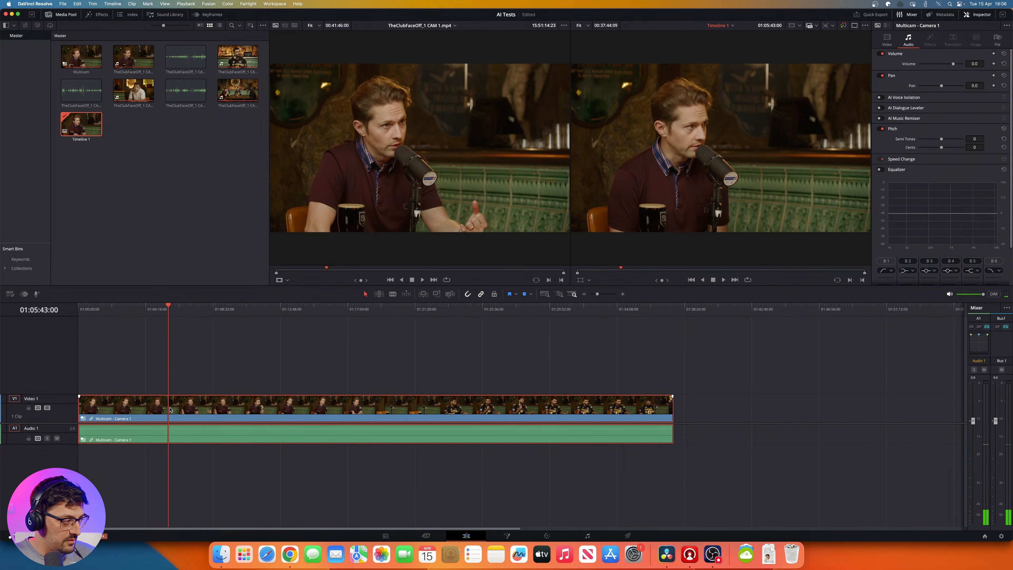
{"action": "key", "text": "super+b"}
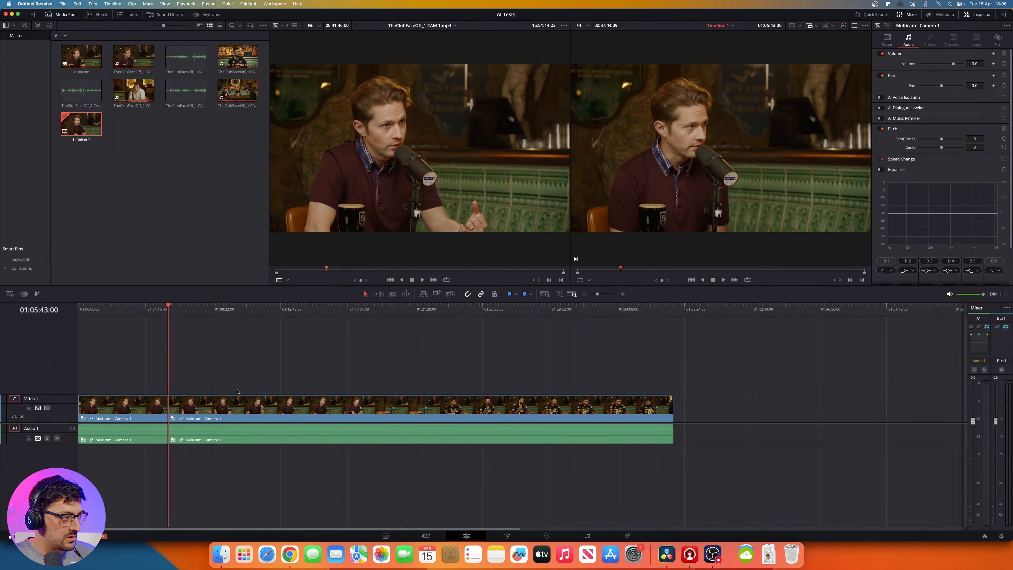
{"action": "key", "text": "Delete"}
Step: Switch the source viewer to Multicam mode and return the playhead to 01:00:00:00
{"action": "left_click", "coordinate": [280, 280]}
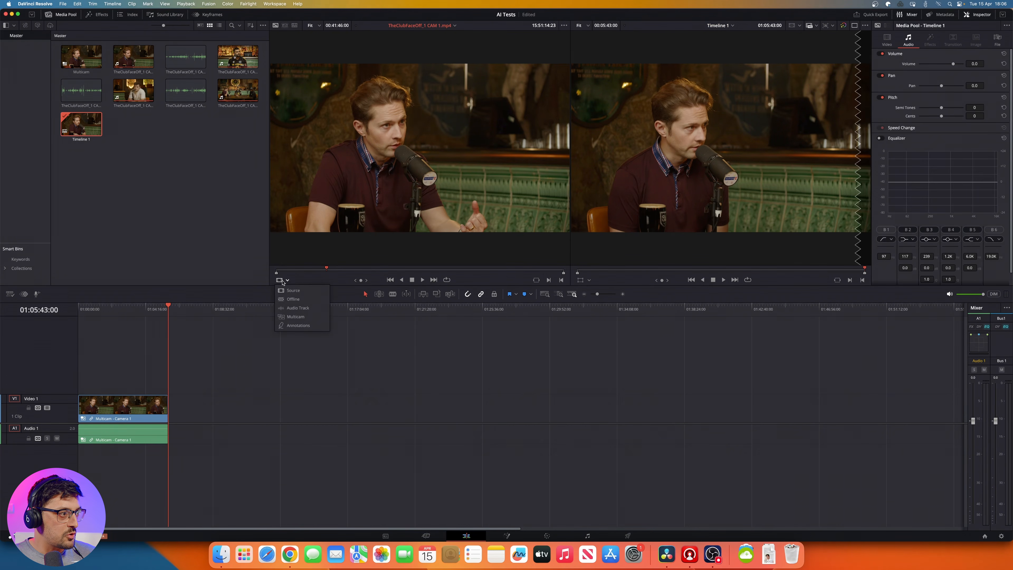
{"action": "left_click", "coordinate": [290, 317]}
{"action": "left_click", "coordinate": [117, 318]}
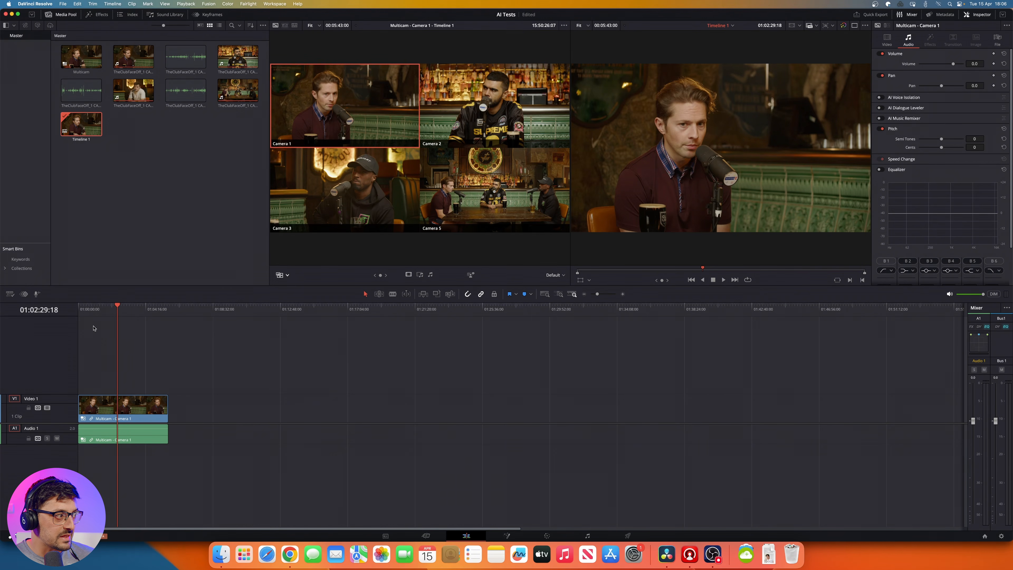
{"action": "left_click_drag", "start_coordinate": [86, 310], "coordinate": [78, 310]}
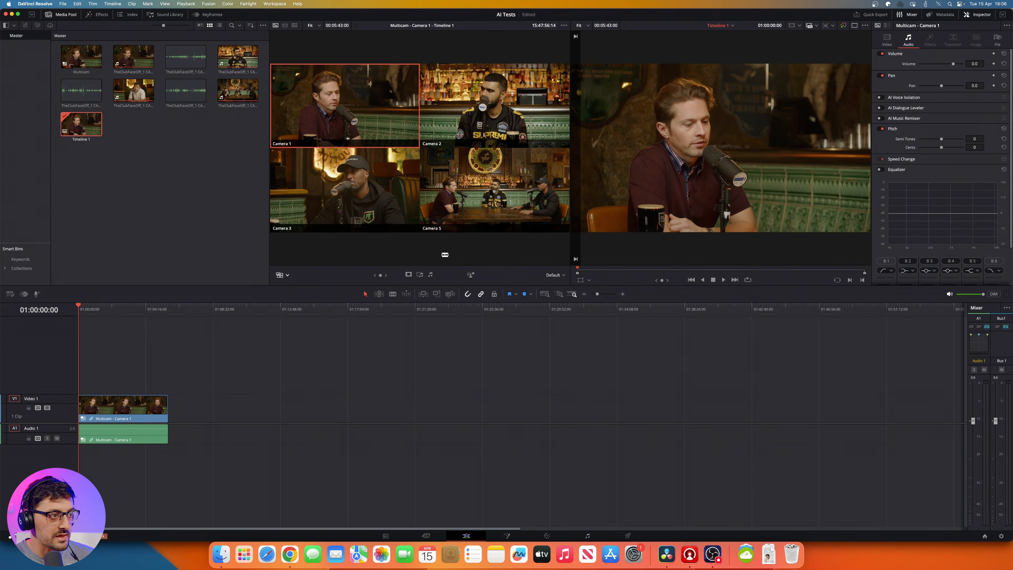
Step: Run the AI Multicam SmartSwitch analysis with Camera 5 as wide angle, Switch set to Video only and Quality kept at Faster
{"action": "left_click", "coordinate": [470, 275]}
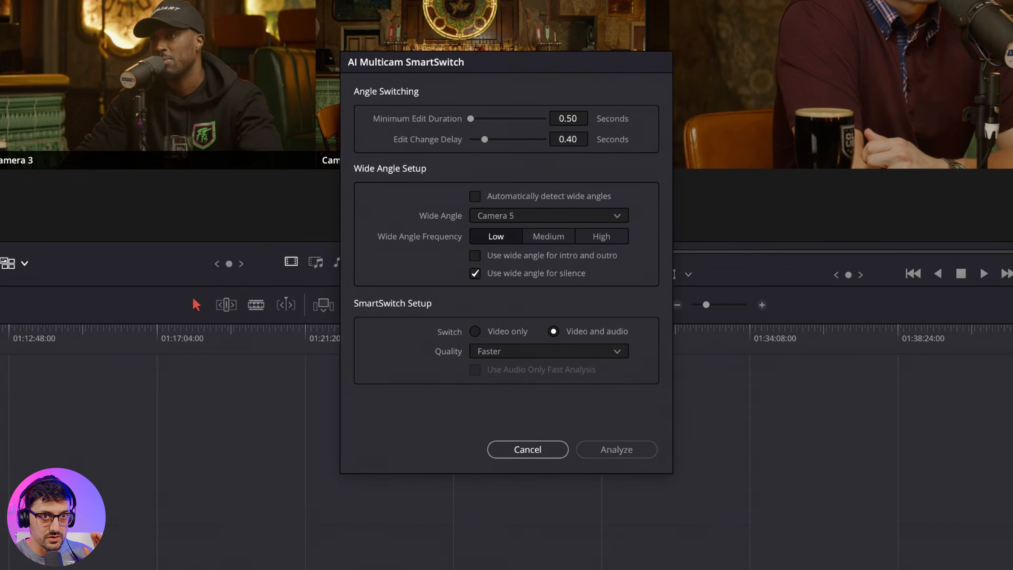
{"action": "left_click", "coordinate": [475, 330]}
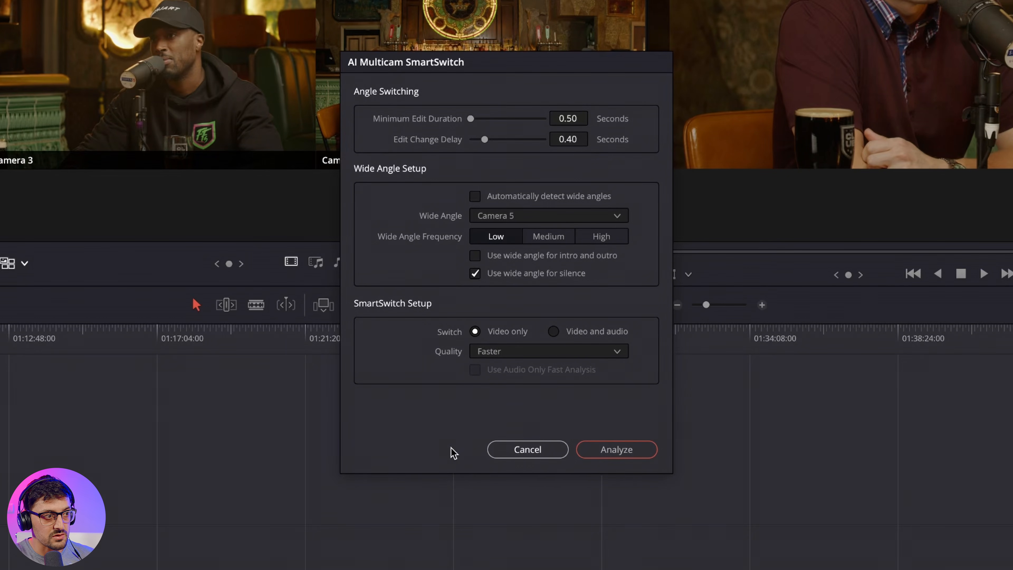
{"action": "left_click", "coordinate": [508, 352]}
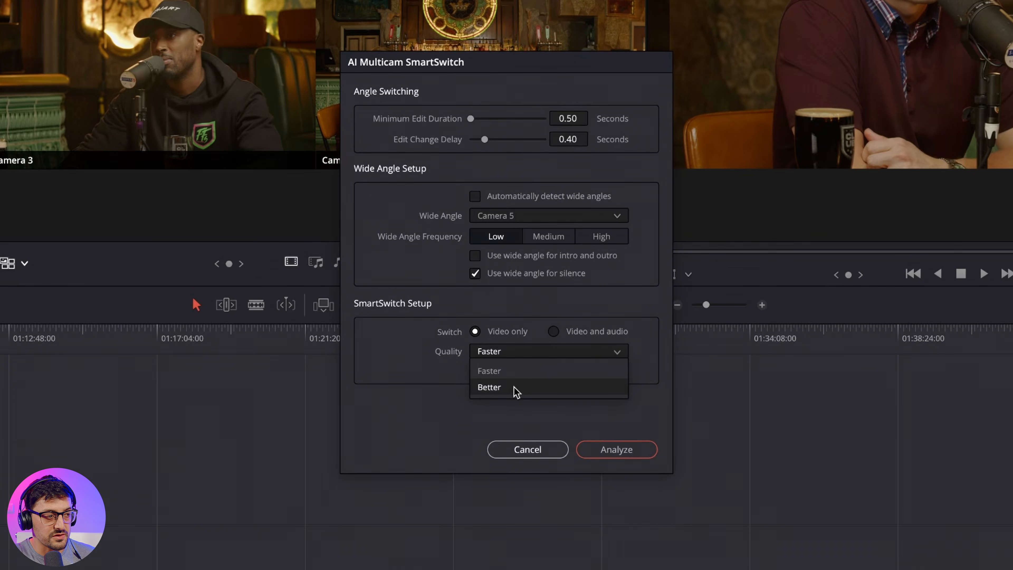
{"action": "left_click", "coordinate": [437, 377]}
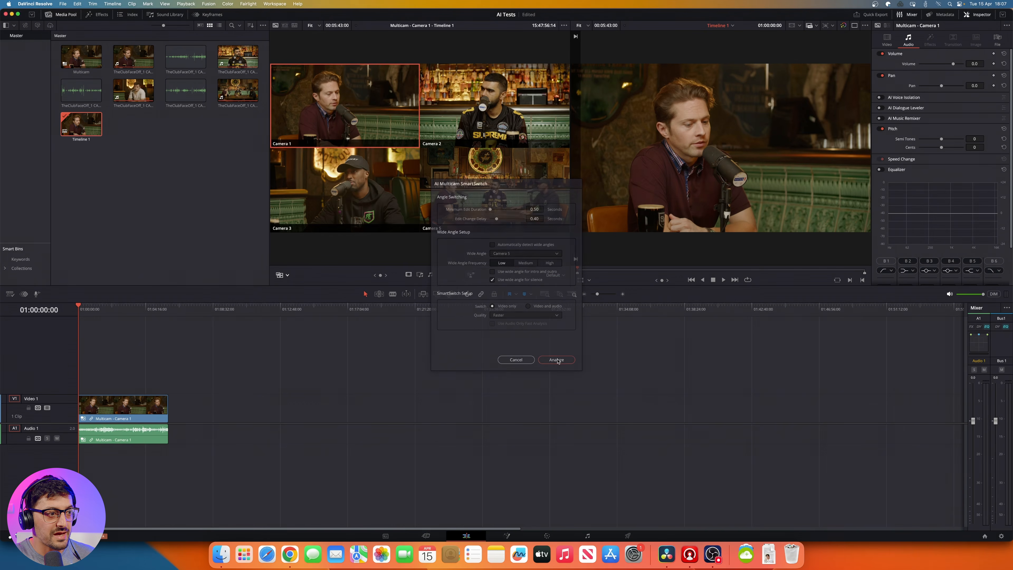
{"action": "left_click", "coordinate": [616, 449]}
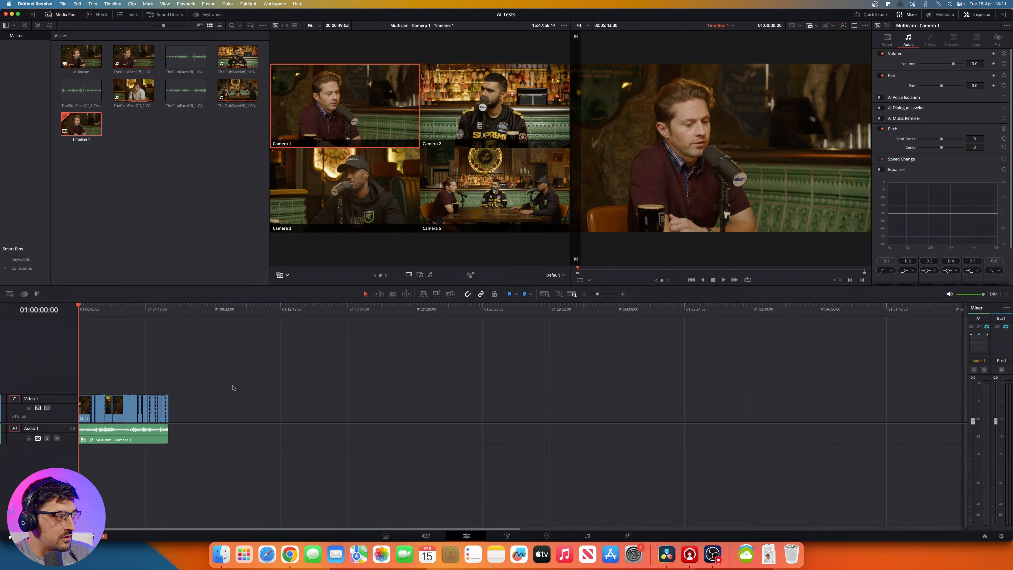
Step: Examine the generated camera cuts on Video 1 and play them from 01:01:31:18 to 01:01:43:20
{"action": "key", "text": "super+equal"}
{"action": "key", "text": "super+equal"}
{"action": "key", "text": "super+equal"}
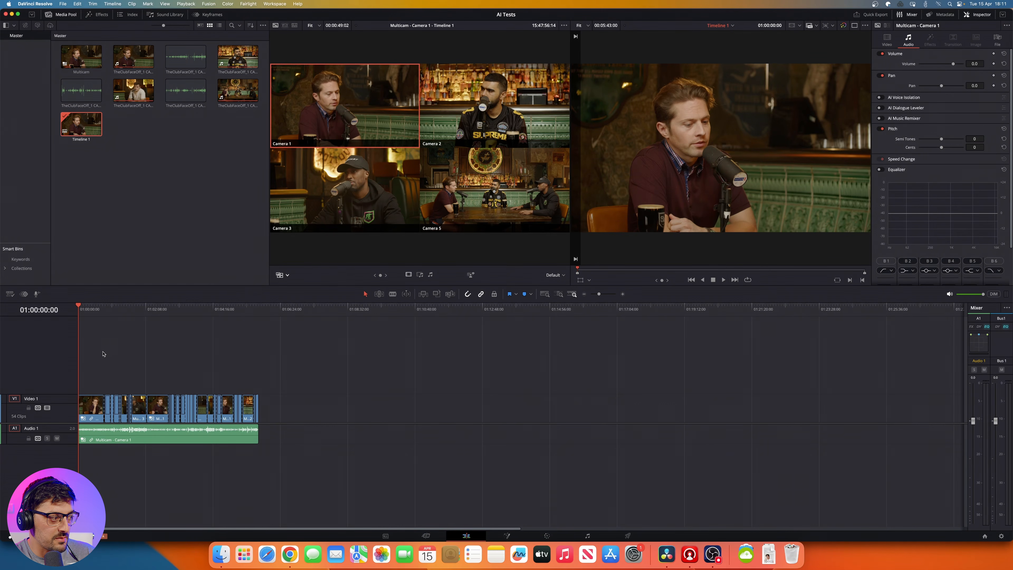
{"action": "key", "text": "super+minus"}
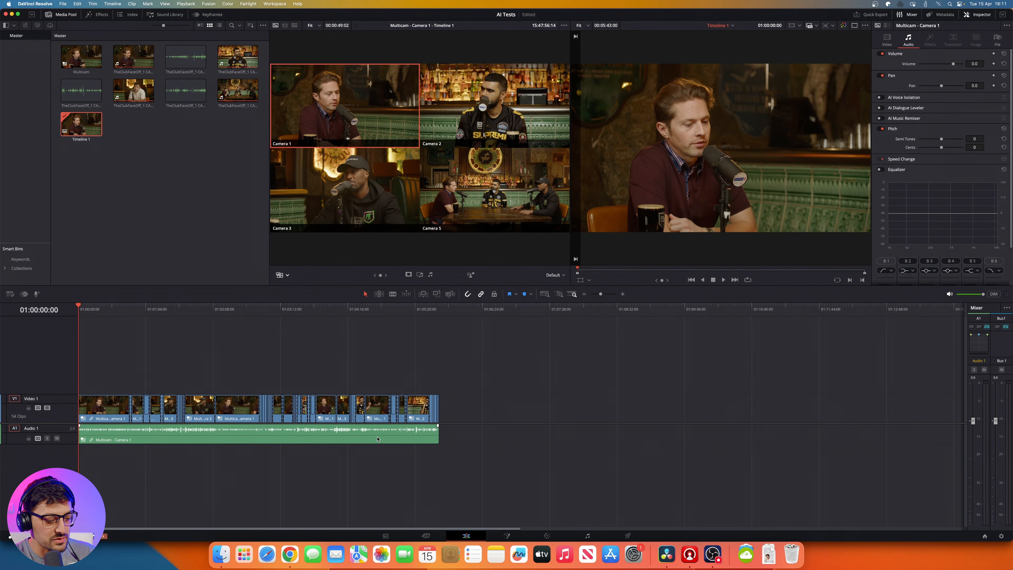
{"action": "key", "text": "super+equal"}
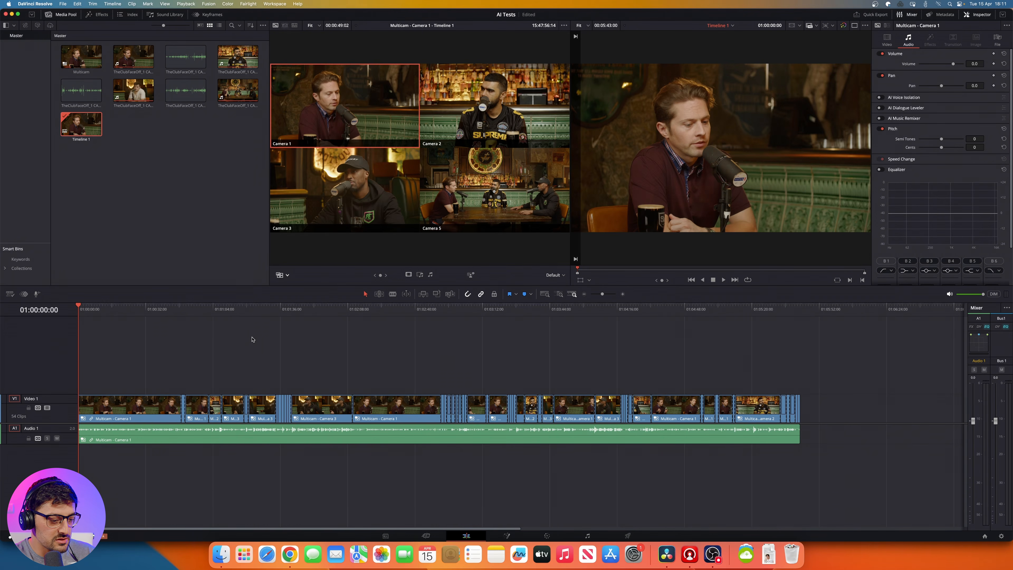
{"action": "key", "text": "super+equal"}
{"action": "left_click", "coordinate": [463, 315]}
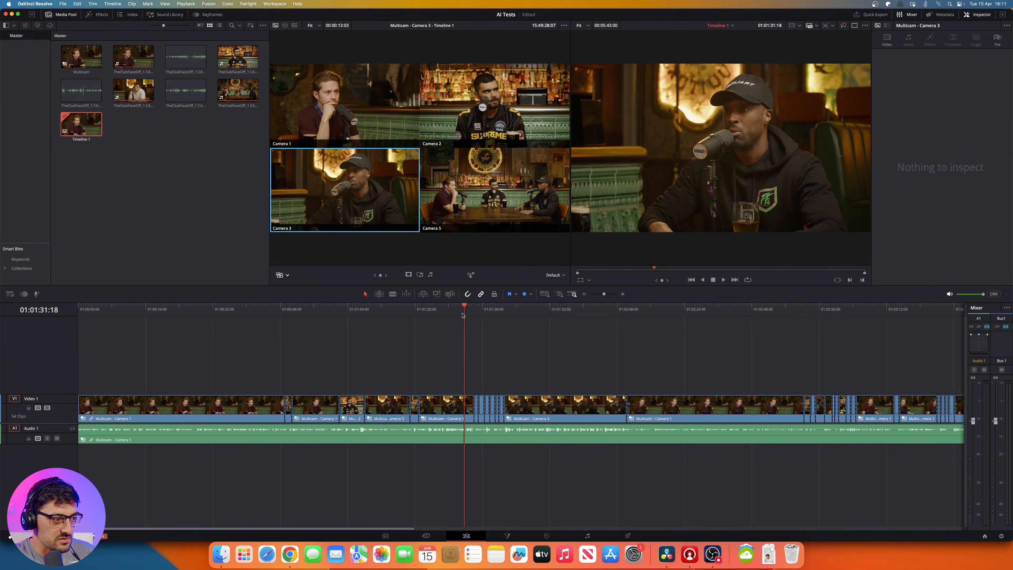
{"action": "key", "text": "space"}
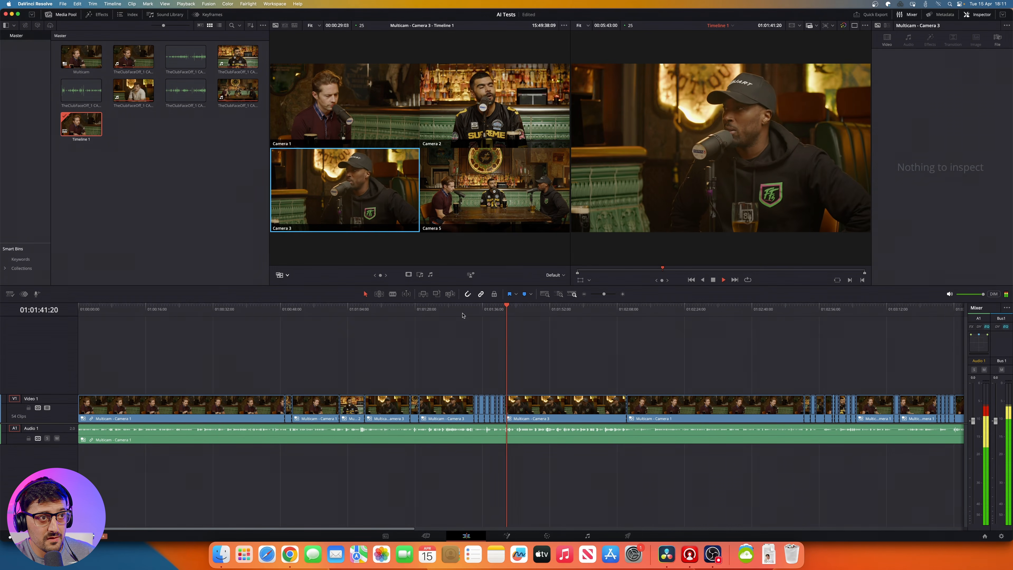
{"action": "key", "text": "space"}
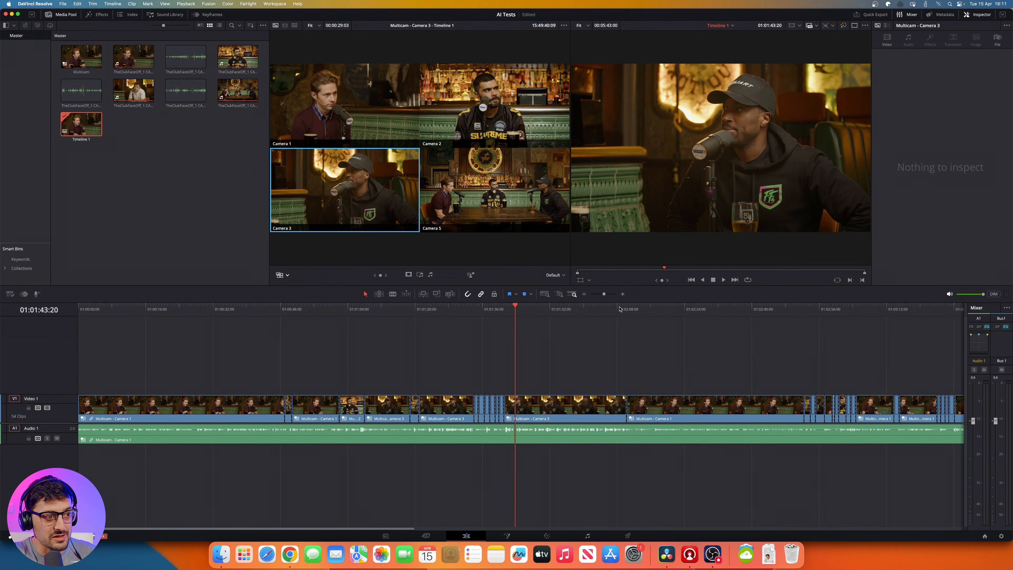
Step: Play the camera cuts briefly from 01:02:08:11, and again from 01:02:50:15 to 01:03:05:09
{"action": "left_click", "coordinate": [620, 308]}
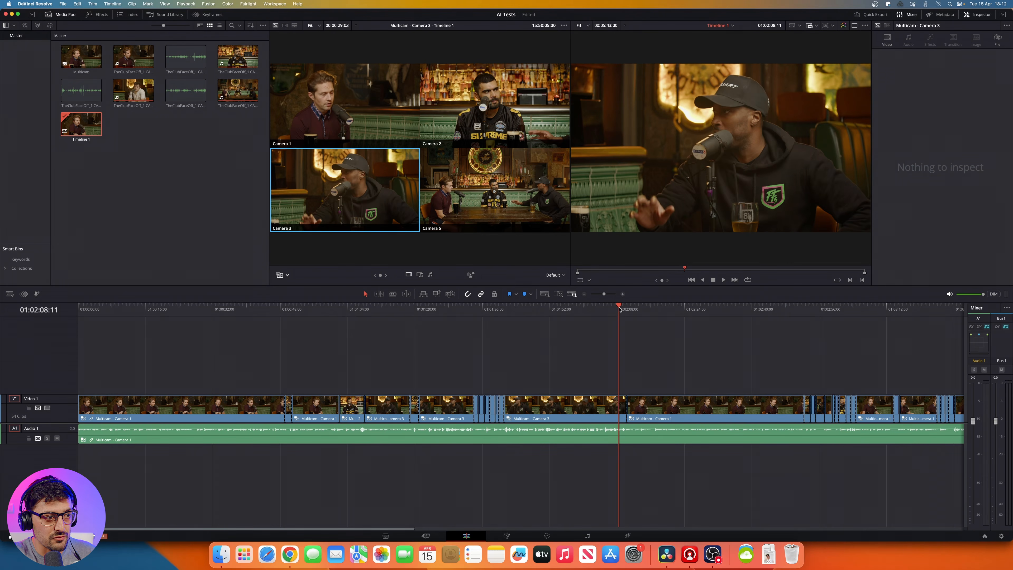
{"action": "key", "text": "space"}
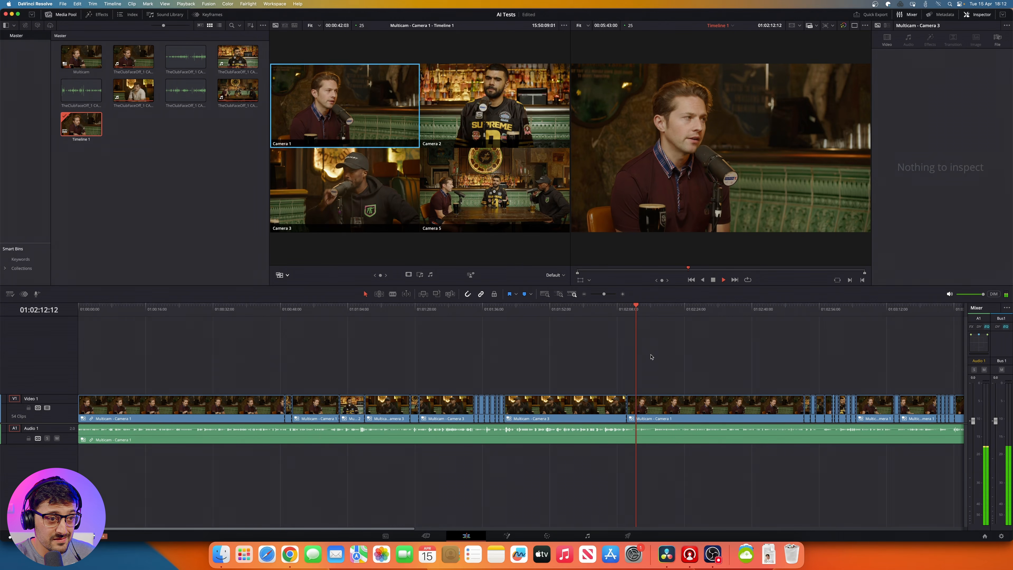
{"action": "key", "text": "space"}
{"action": "left_click", "coordinate": [796, 310]}
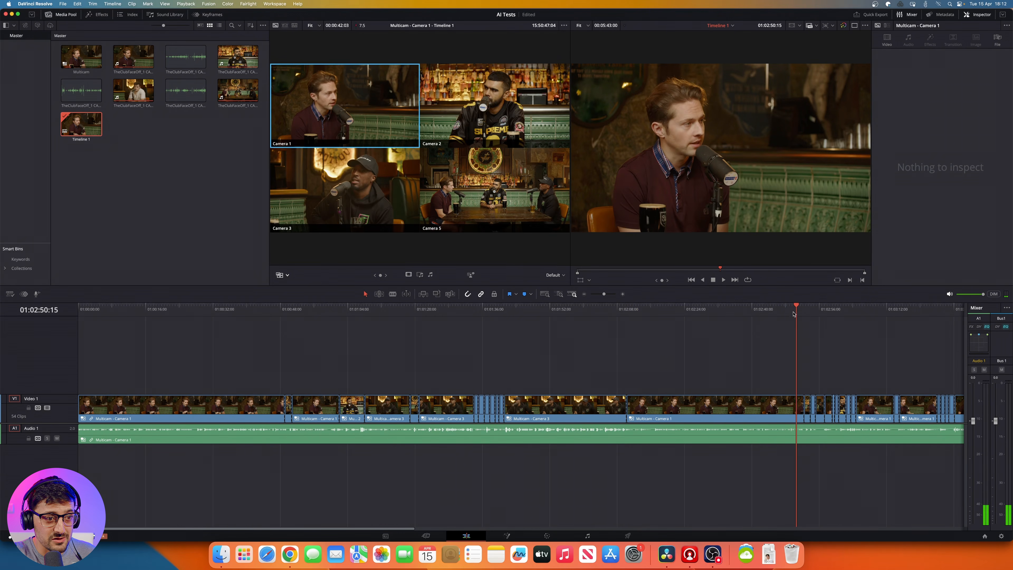
{"action": "key", "text": "space"}
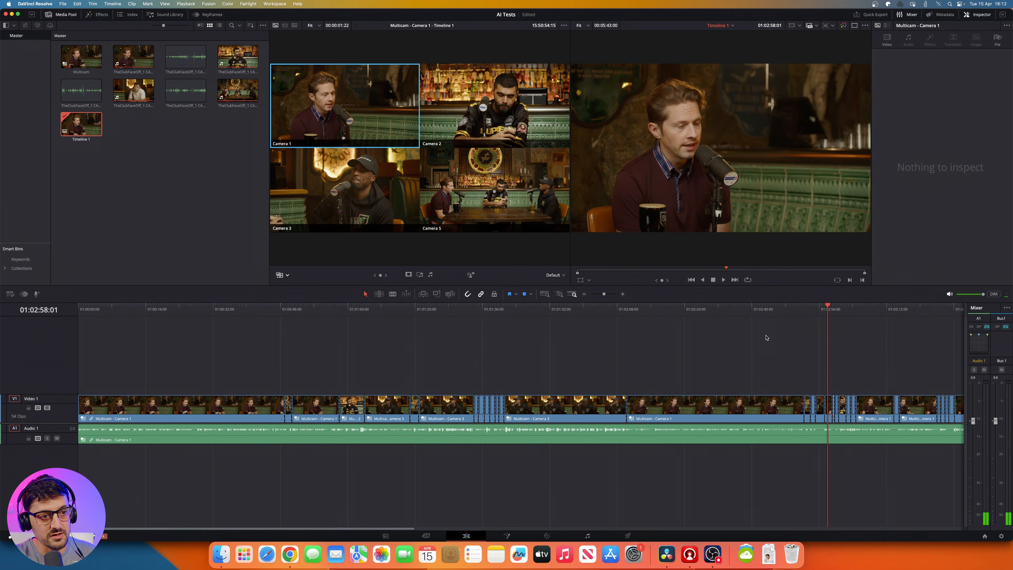
{"action": "key", "text": "space"}
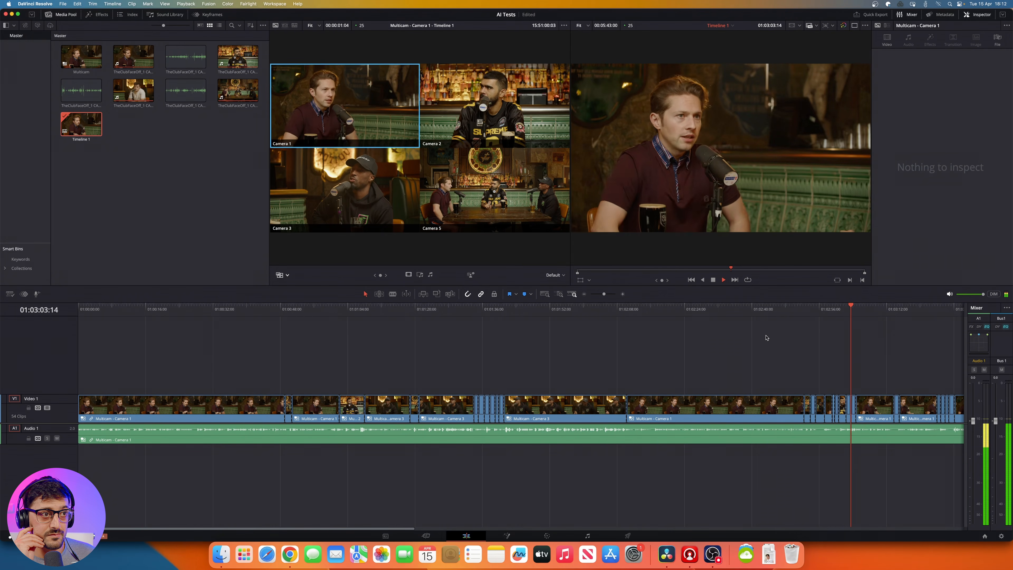
{"action": "key", "text": "space"}
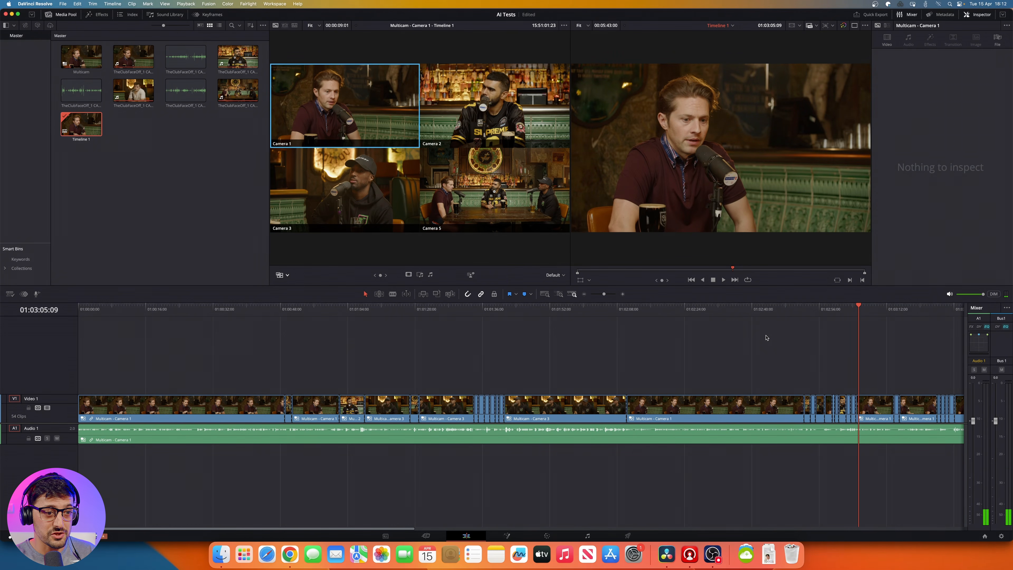
{"action": "key", "text": "super+minus"}
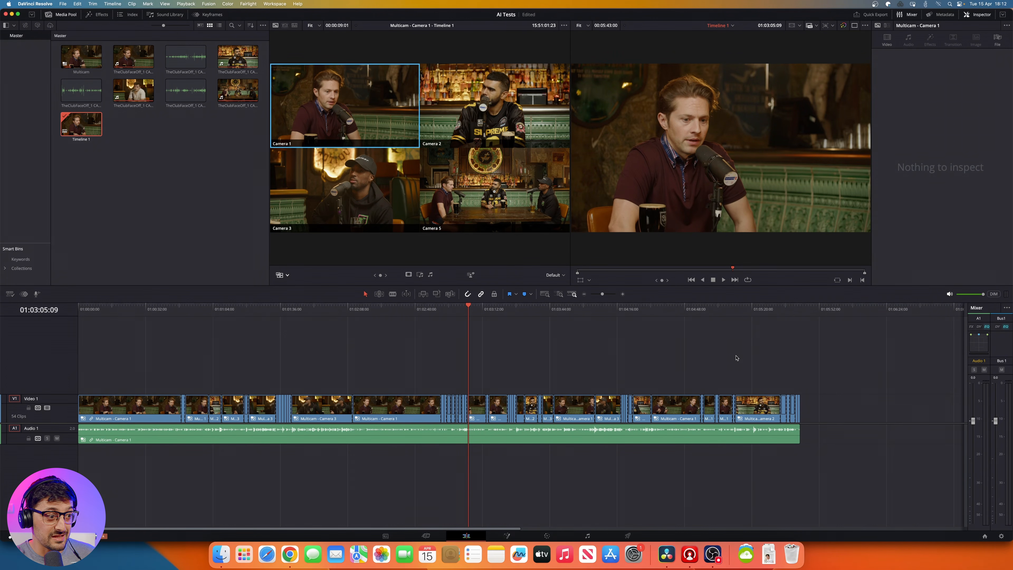